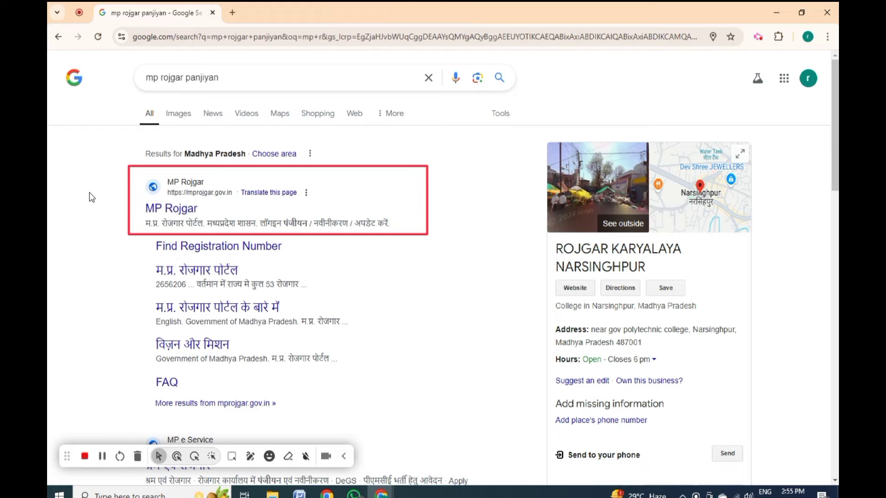
Open the official MP Rojgar portal from the search results and scroll its home page
left_click(155, 211)
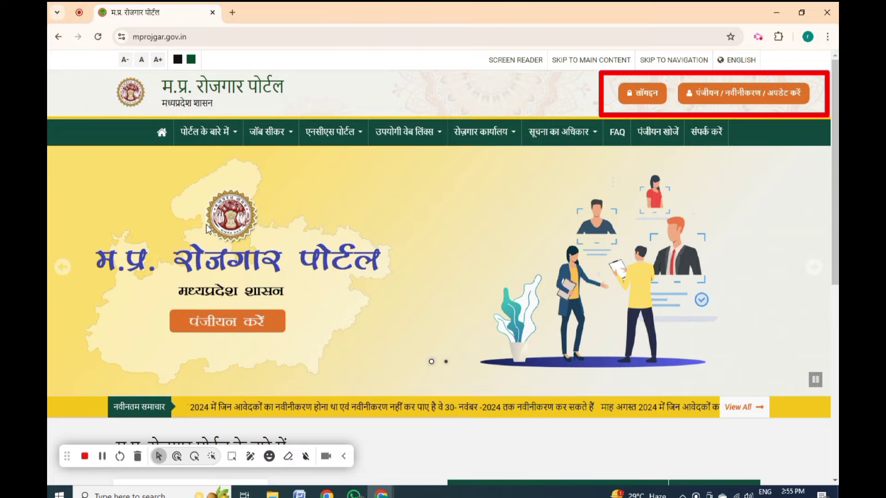
scroll(207, 229, "down", 8)
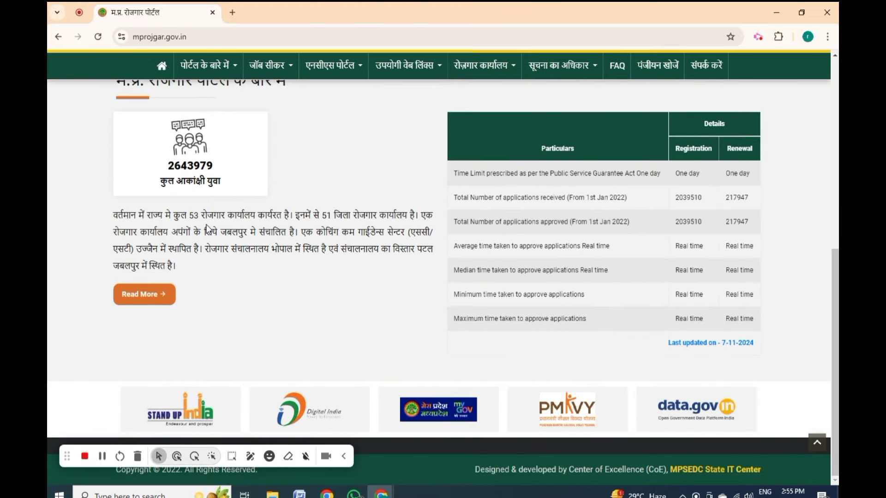
scroll(207, 230, "up", 8)
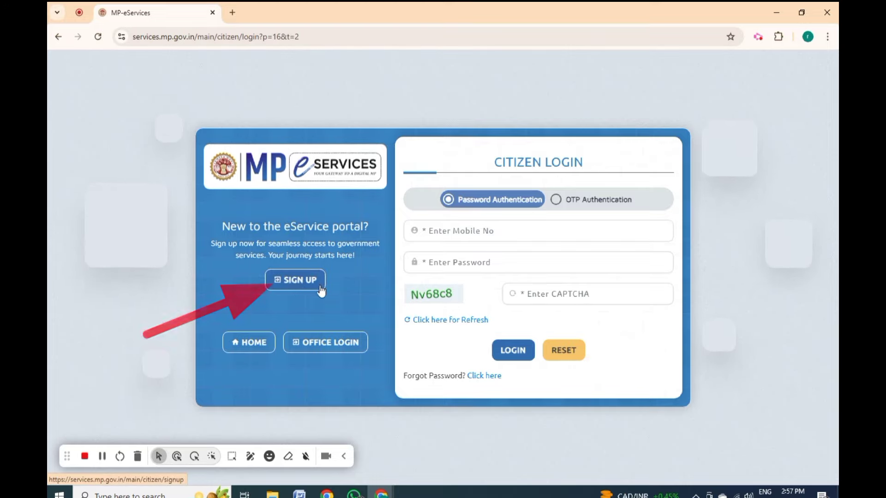
On the SIGN UP form, enter the applicant's name, mobile number, e-mail and password
left_click(278, 291)
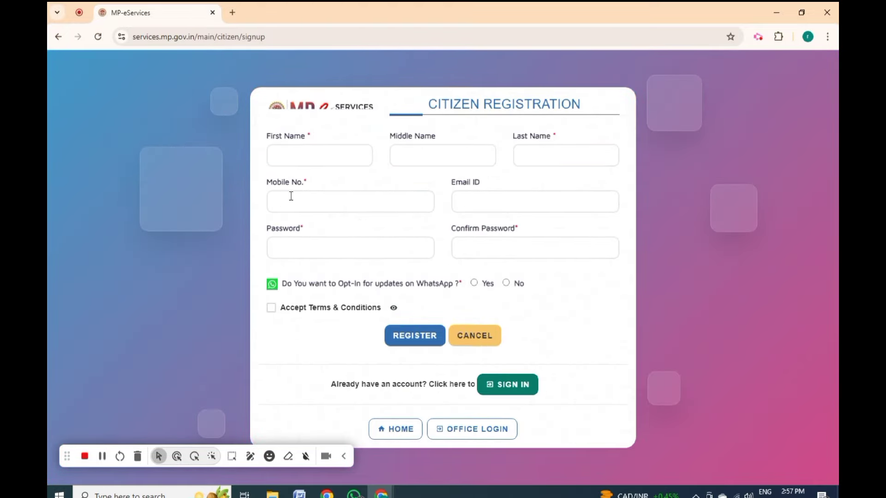
left_click(286, 159)
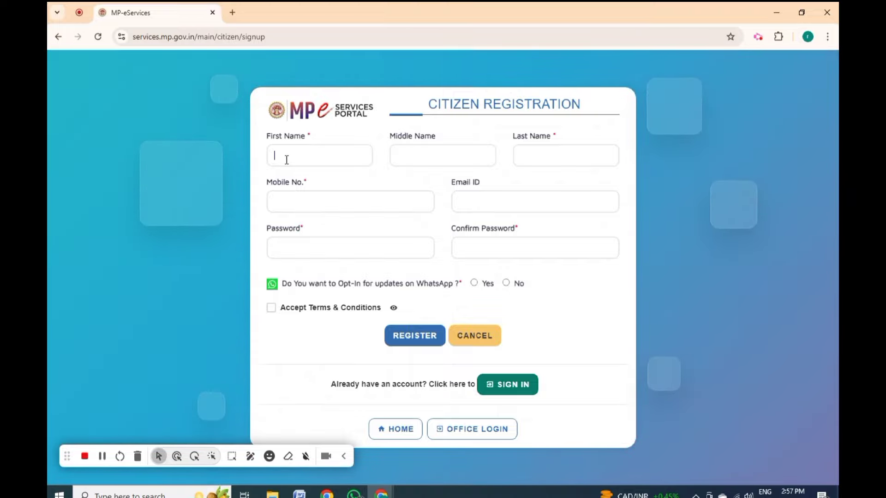
type("VASUDEV")
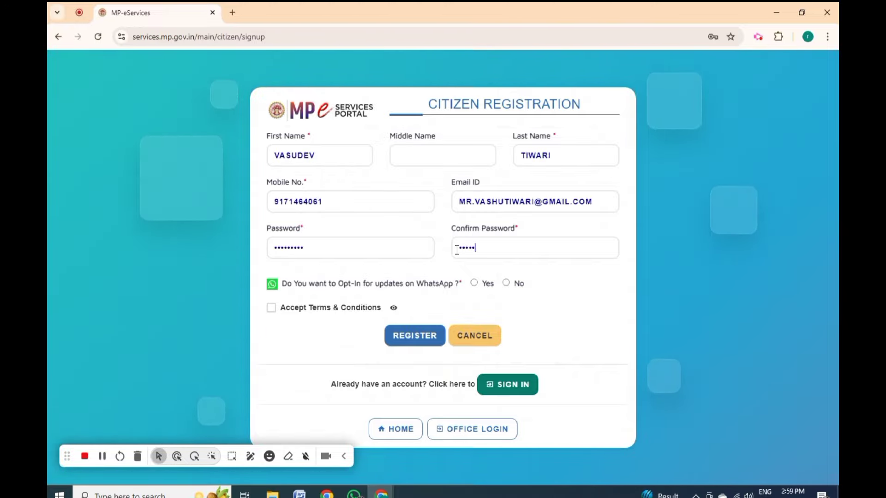
type("**")
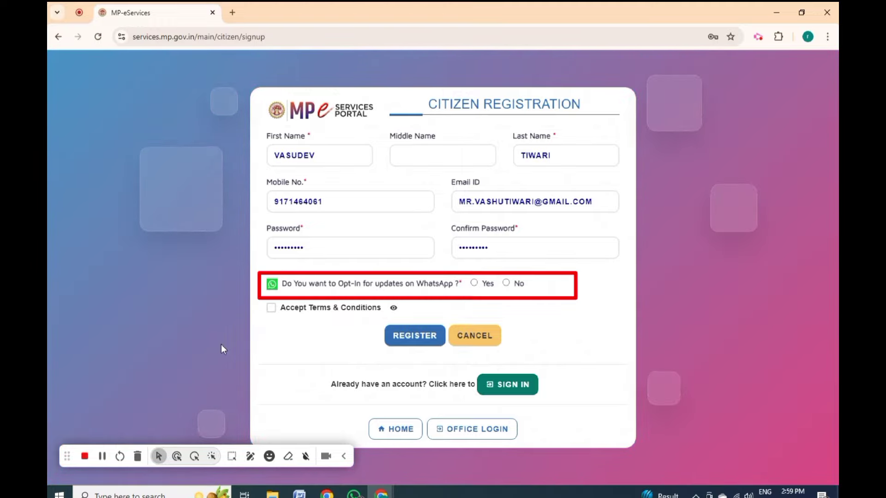
Accept the terms, submit the form and choose No for WhatsApp updates
left_click(271, 307)
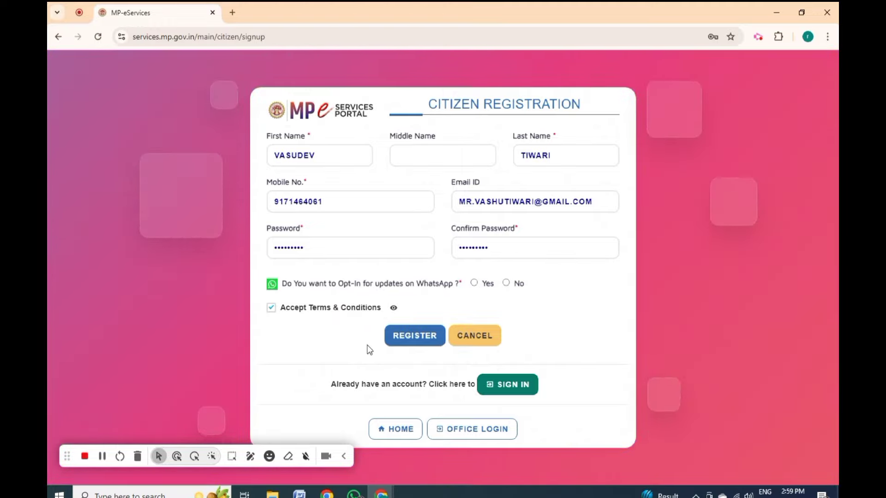
left_click(413, 337)
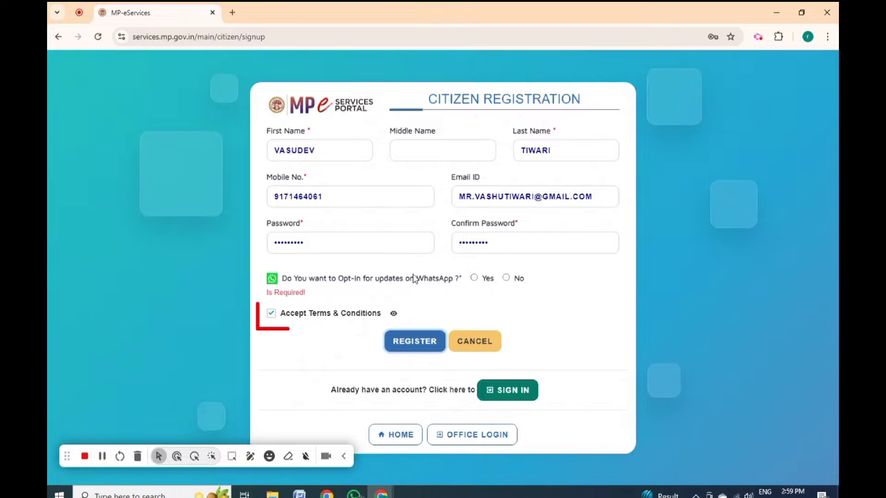
left_click(506, 279)
Register, verify the mobile with the received OTP, and dismiss the success message
left_click(421, 341)
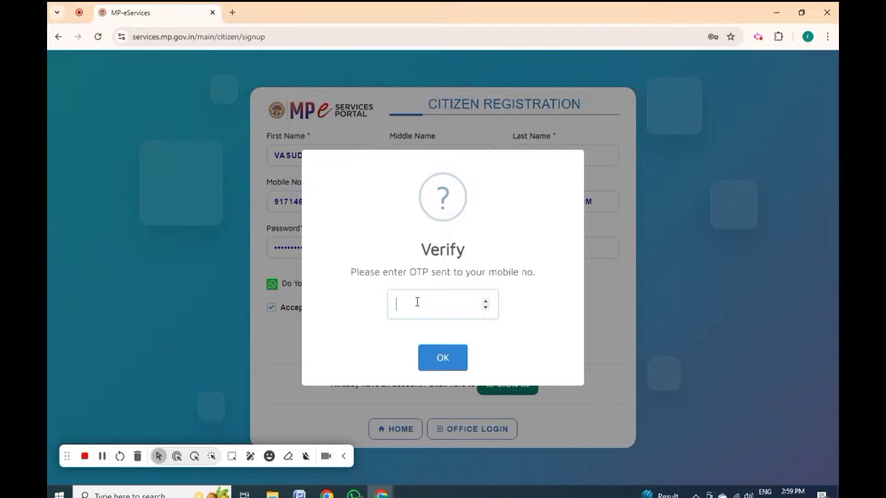
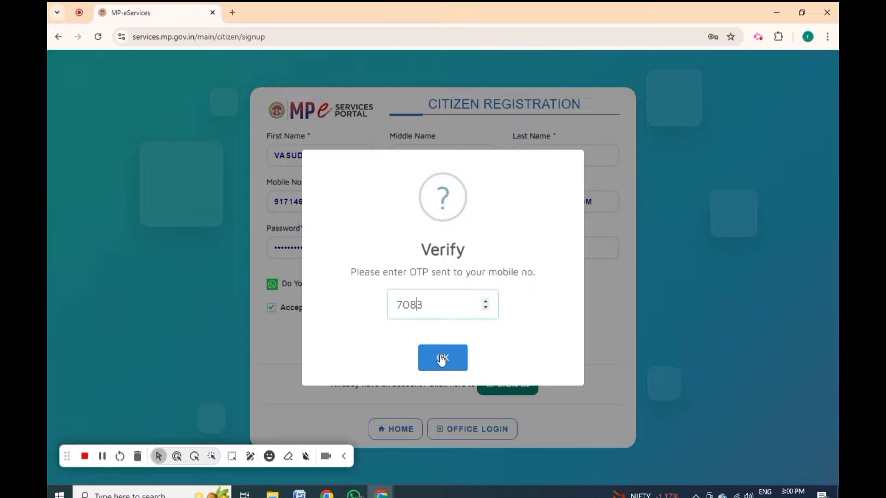
left_click(439, 354)
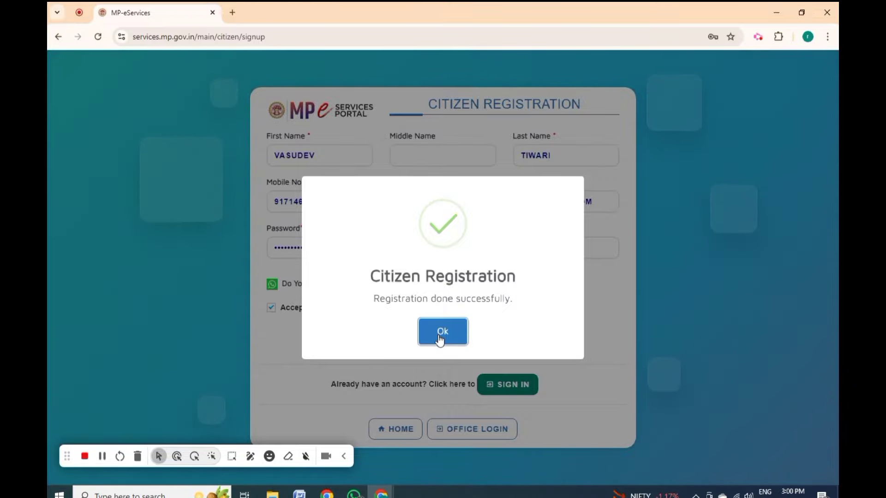
left_click(441, 337)
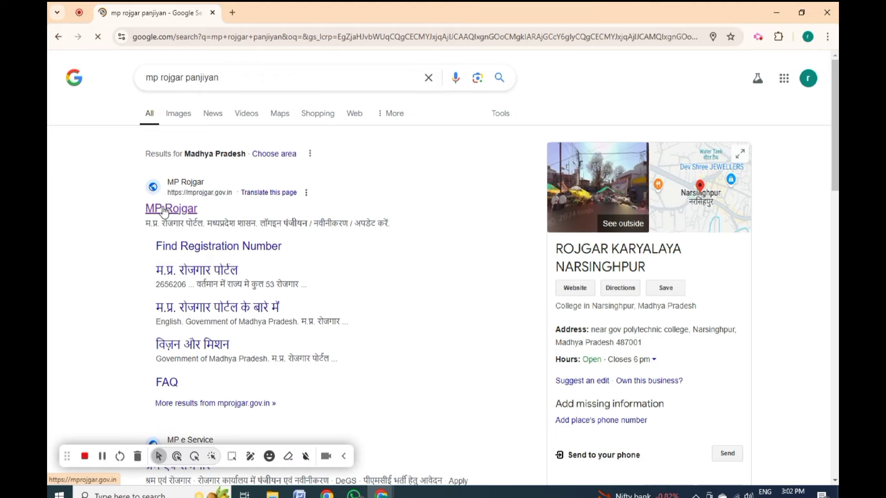
Reopen the MP Rojgar portal and follow its लॉगिन link to citizen login
left_click(159, 214)
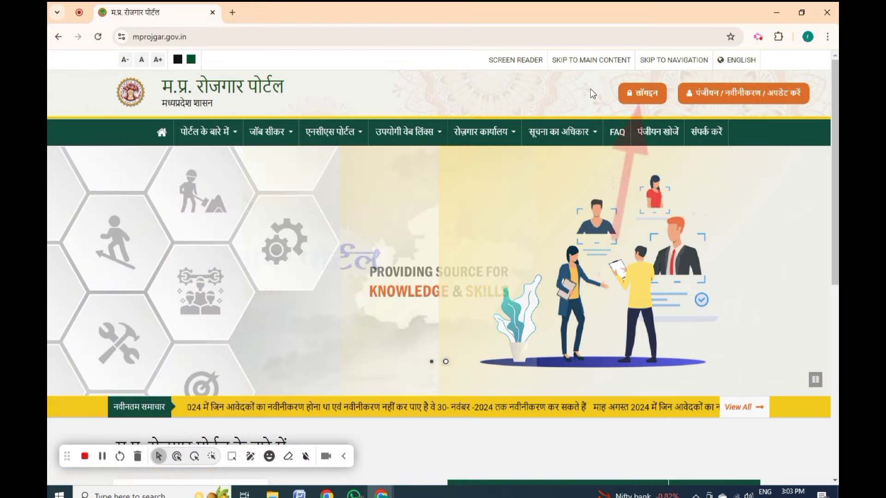
left_click(642, 93)
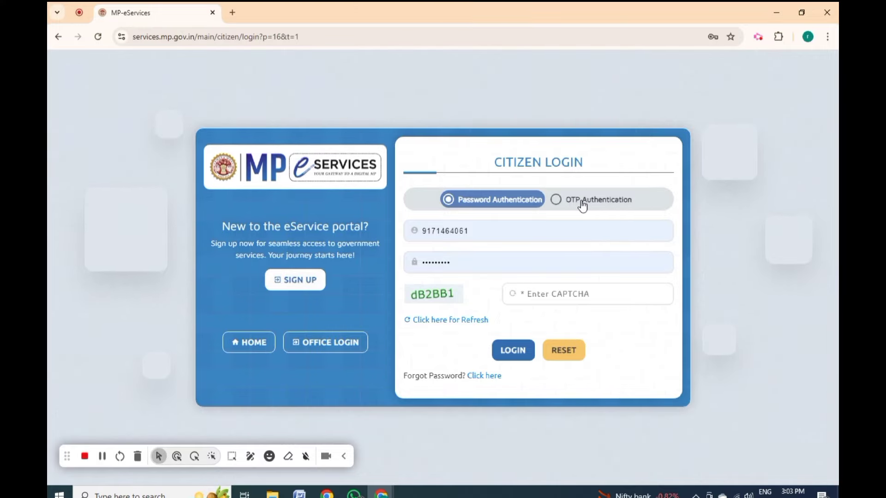
Switch to OTP login, enter the CAPTCHA and request an OTP to the mobile
left_click(580, 200)
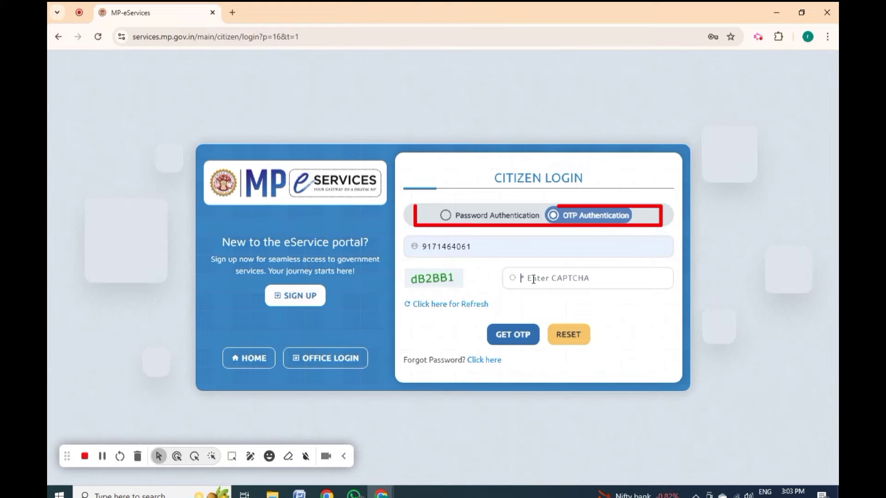
type("d")
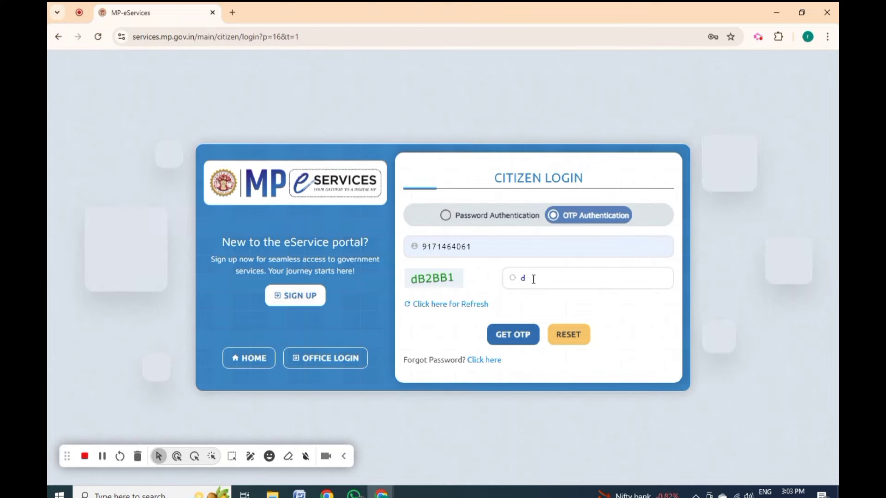
type("B2BB")
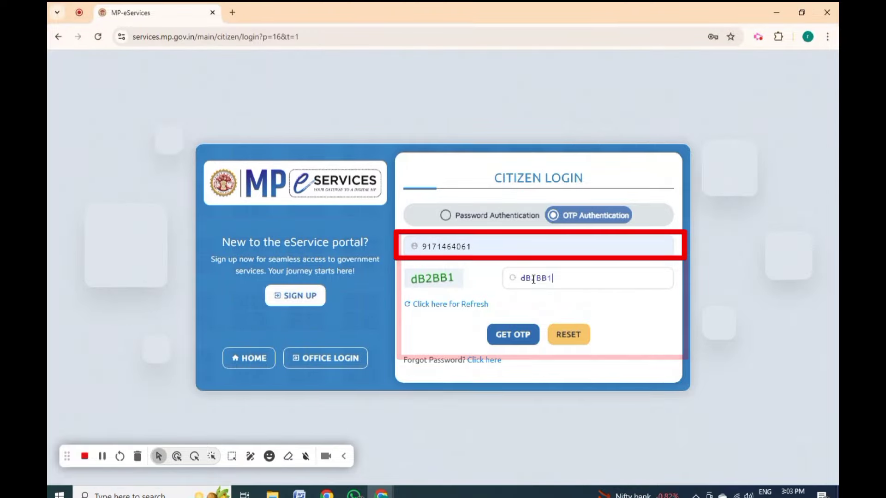
type("1")
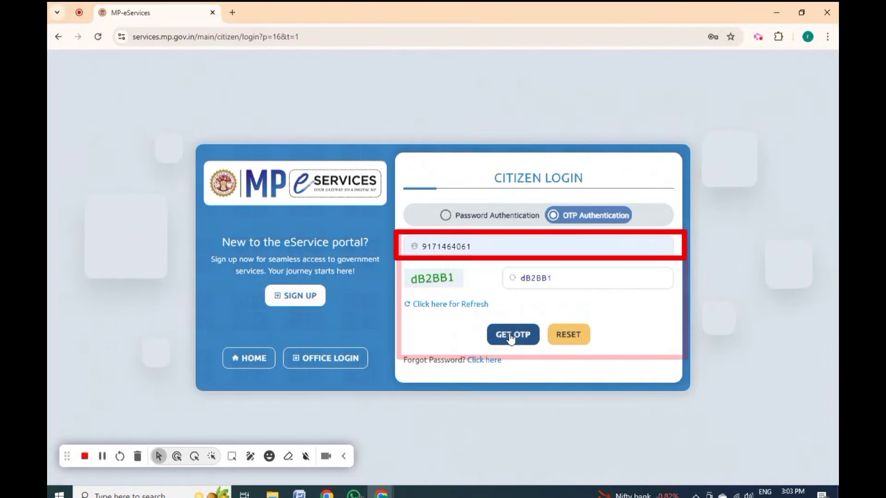
left_click(510, 333)
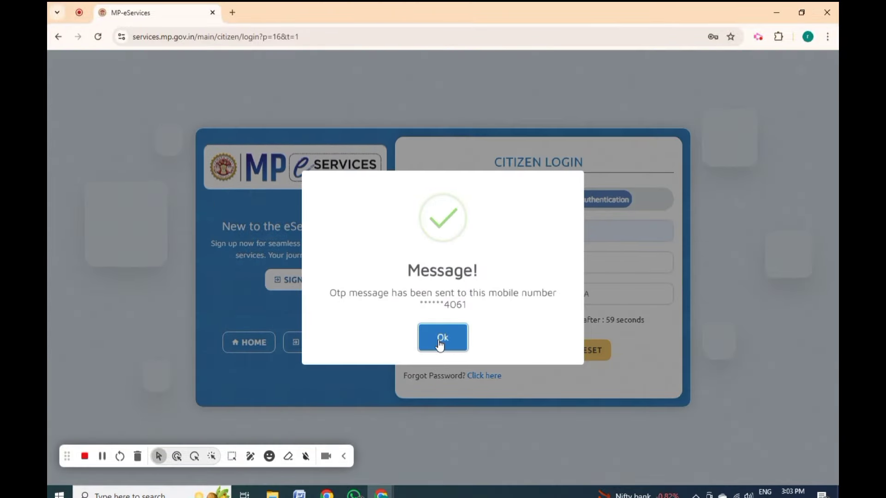
left_click(439, 339)
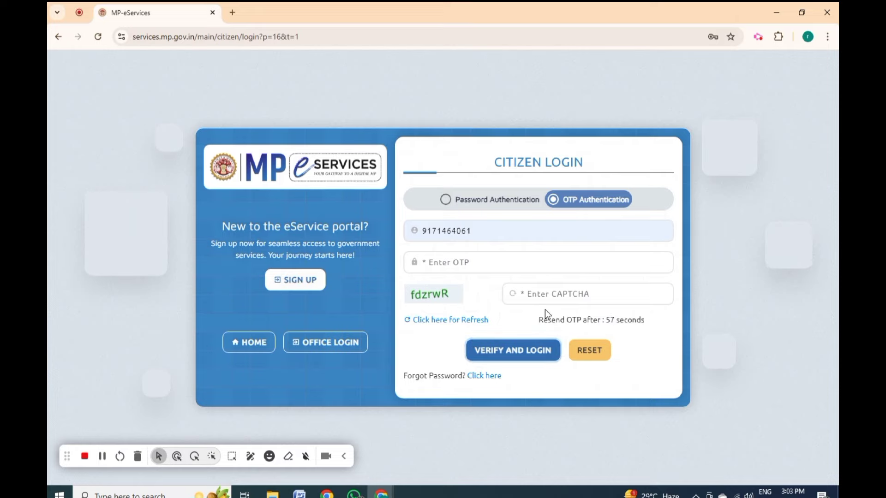
Enter the new CAPTCHA and the received OTP to log in
left_click(565, 293)
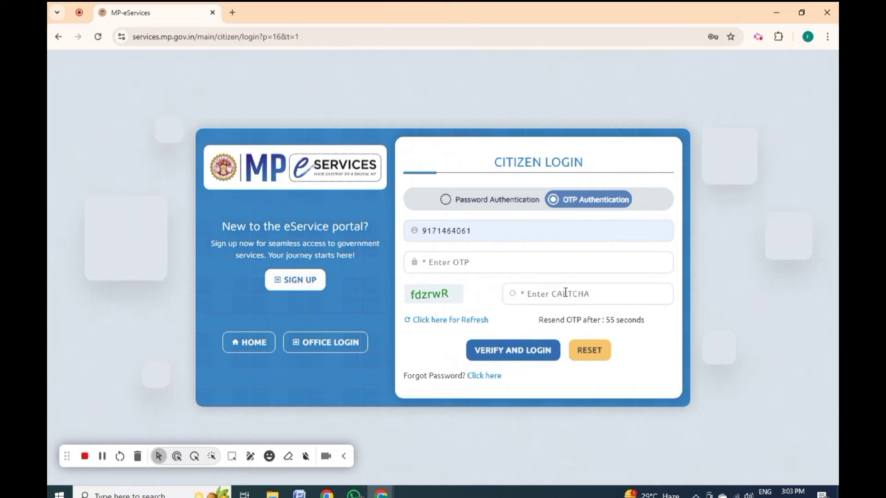
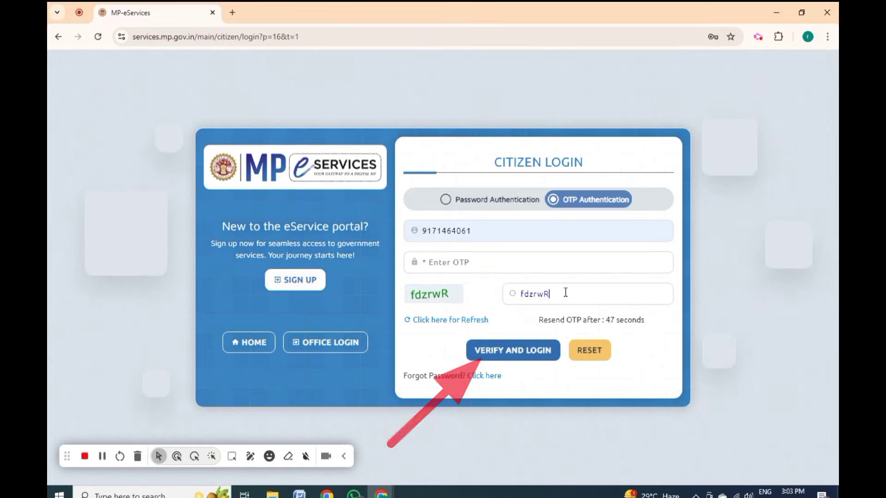
left_click(455, 261)
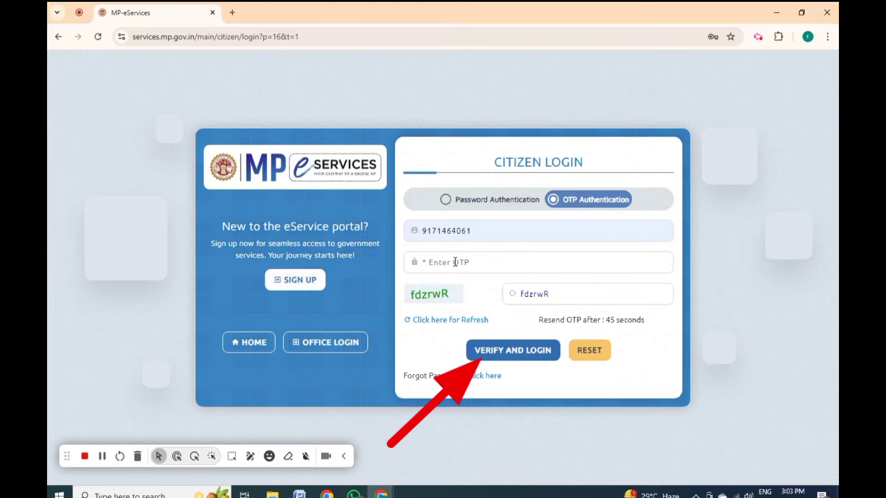
key("Return")
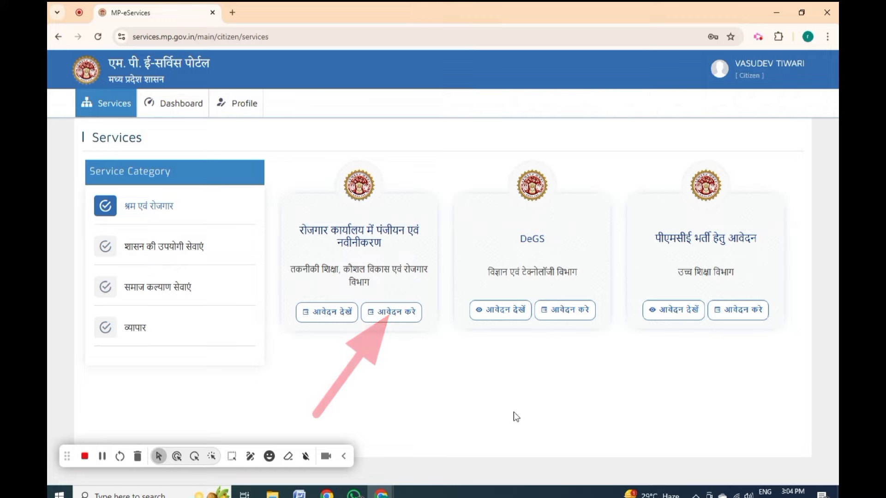
Start the 'रोजगार कार्यालय में पंजीयन एवं नवीनीकरण' application and go to the Samagra ID field
left_click(391, 312)
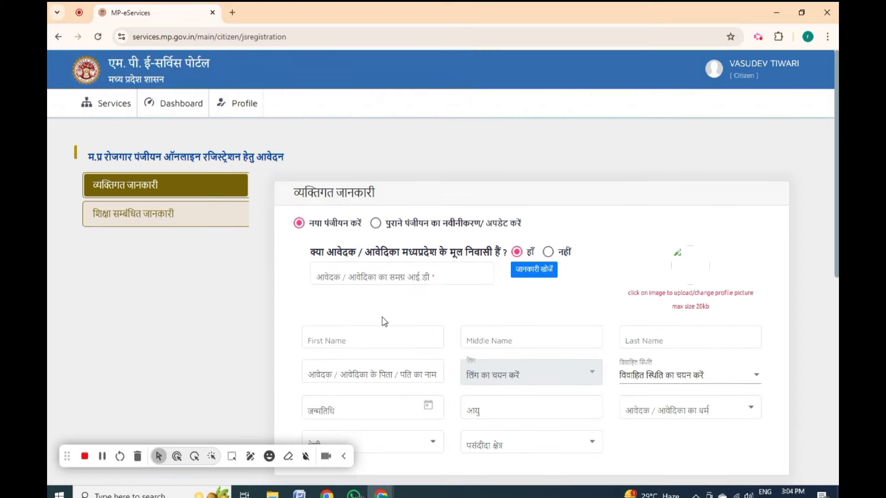
left_click(340, 264)
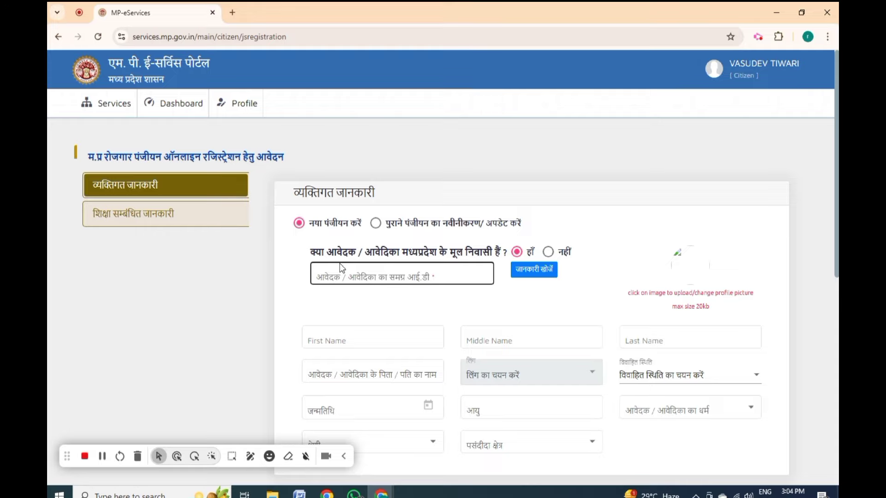
left_click(297, 241)
scroll(300, 242, "down", 1)
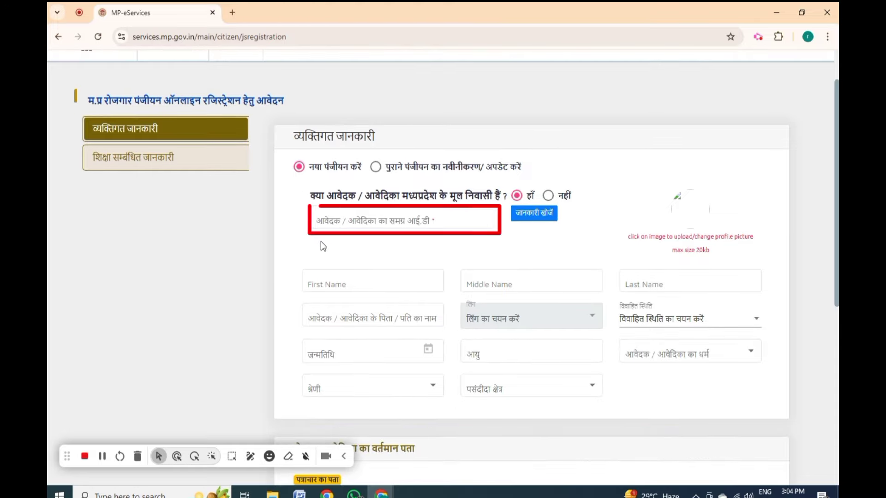
left_click(335, 217)
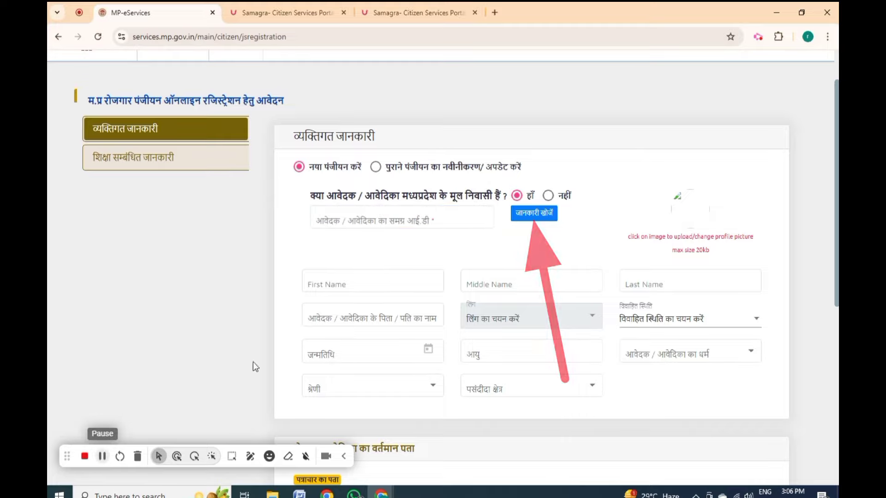
Paste the applicant's Samagra ID, verify it by OTP, and load the fetched personal details
left_click(342, 219)
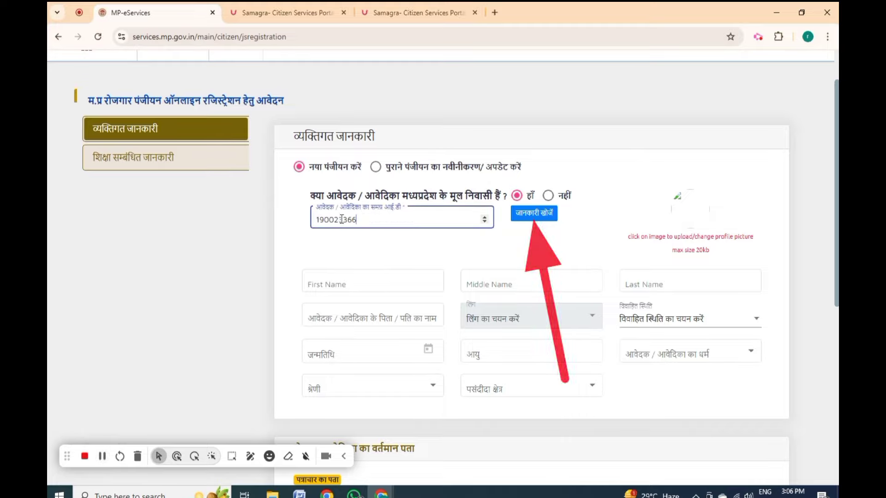
left_click(535, 216)
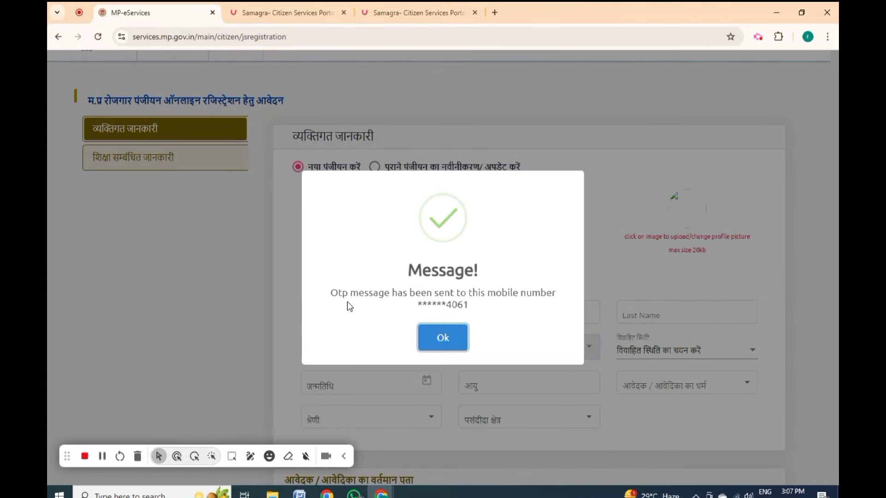
left_click(435, 340)
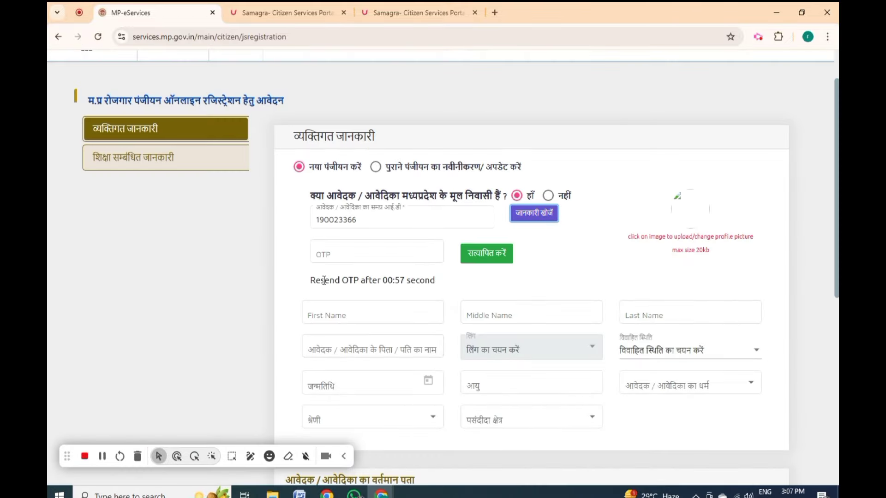
left_click(343, 253)
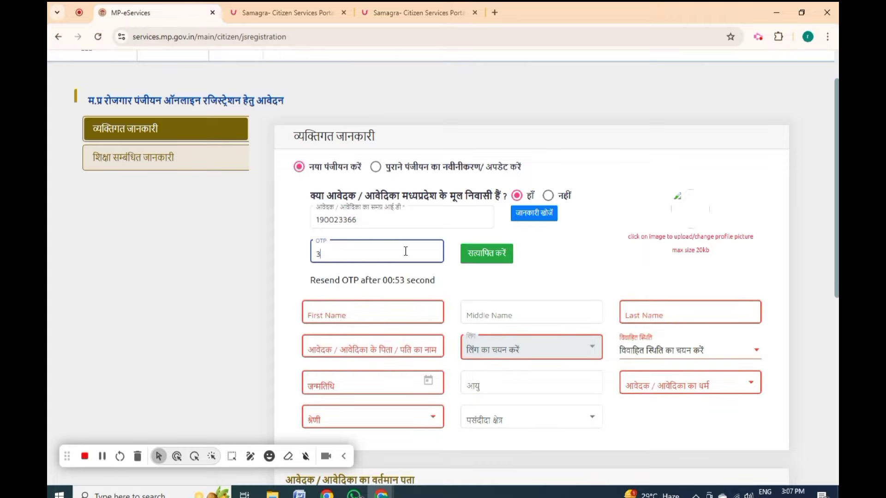
left_click(464, 258)
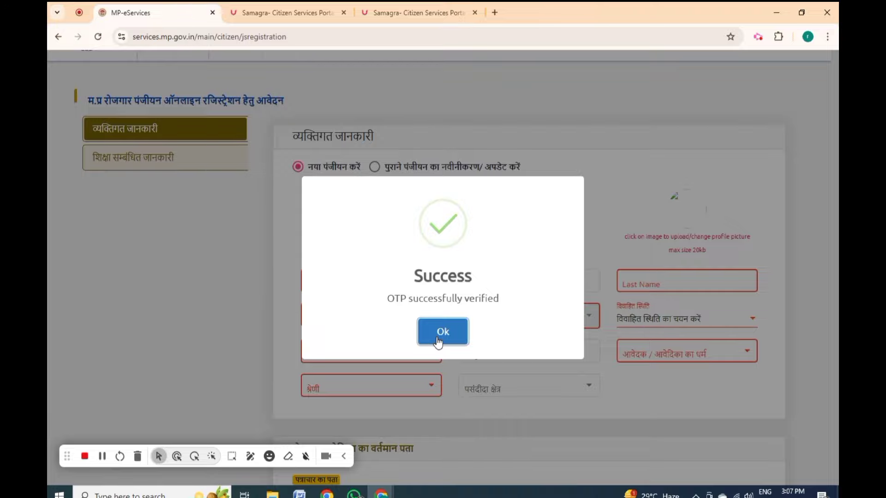
left_click(438, 341)
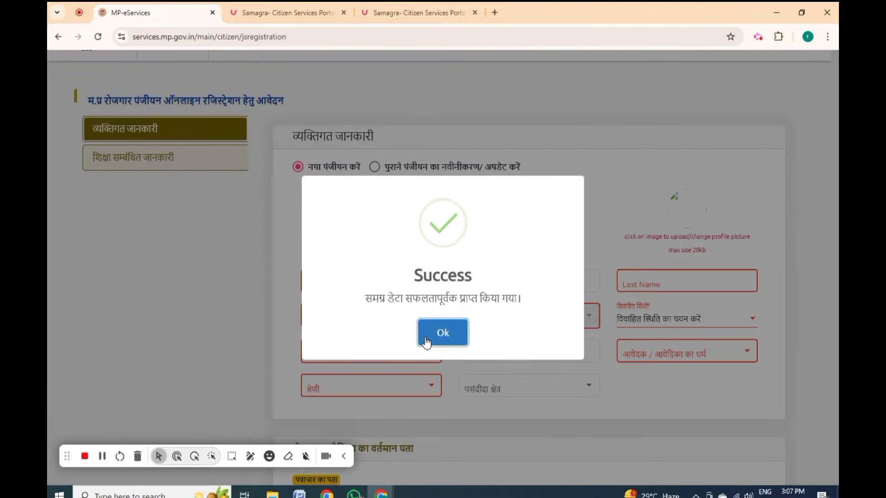
left_click(425, 341)
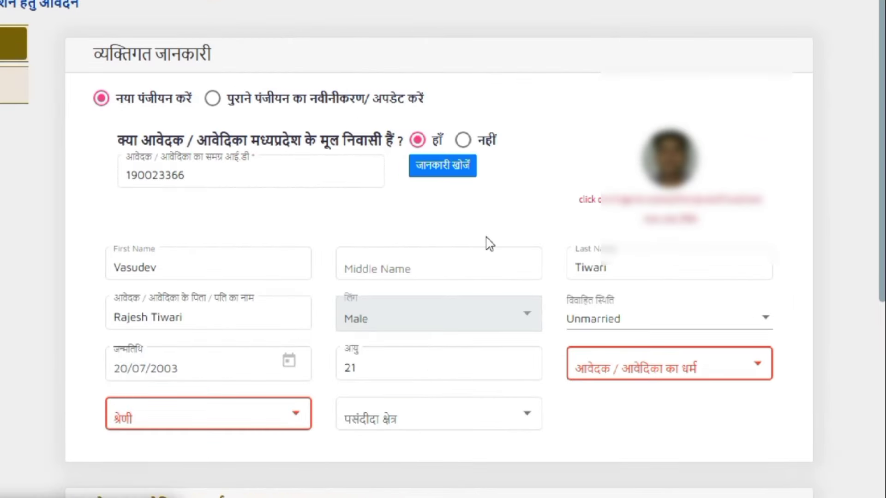
Set the applicant's marital status to Unmarried
scroll(431, 234, "down", 3)
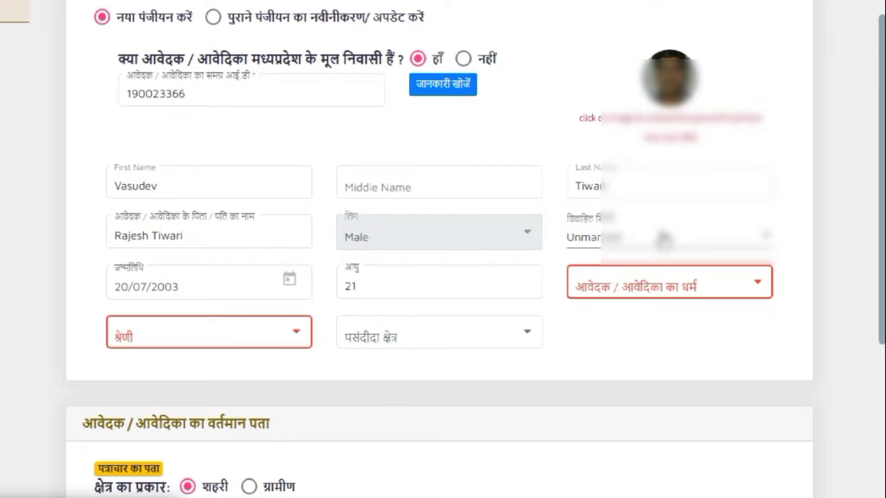
left_click(663, 239)
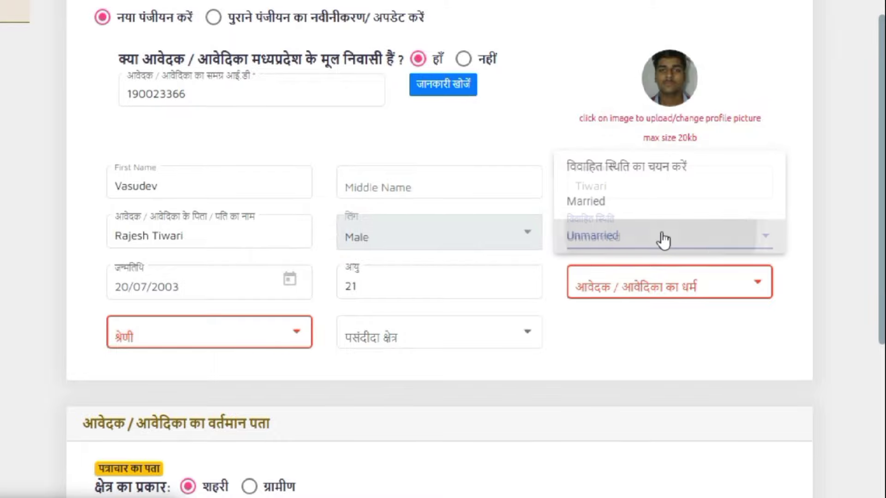
left_click(662, 237)
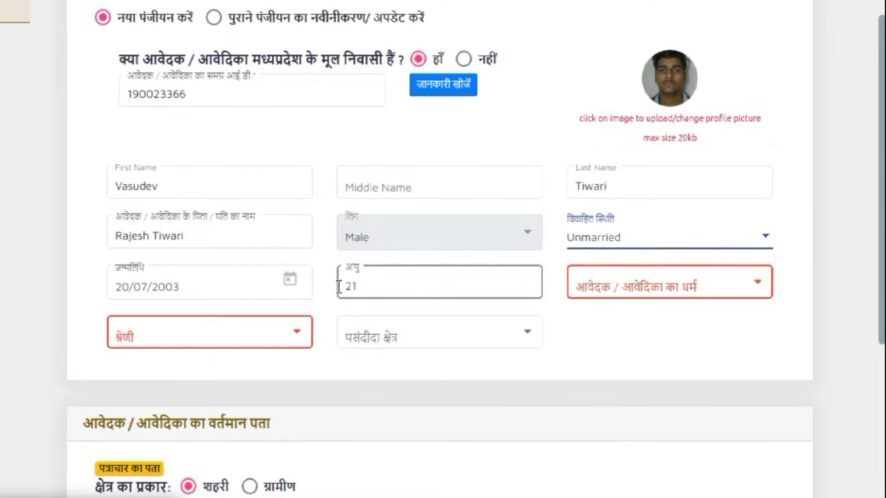
Set category to UR/सामान्य and religion to Hindu/हिंदू
scroll(175, 283, "down", 2)
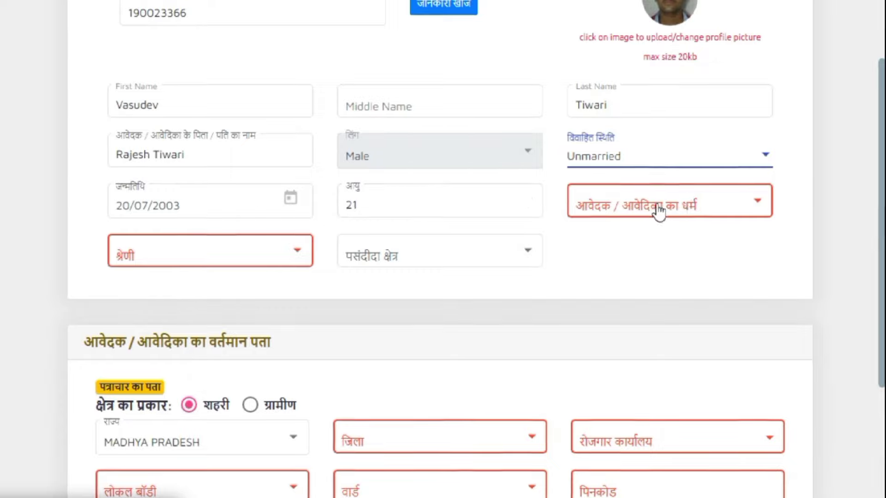
left_click(613, 208)
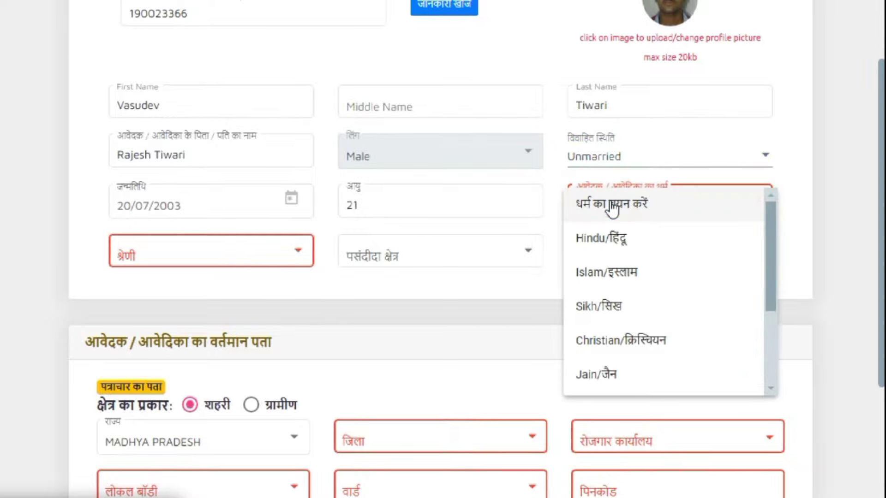
scroll(596, 238, "down", 5)
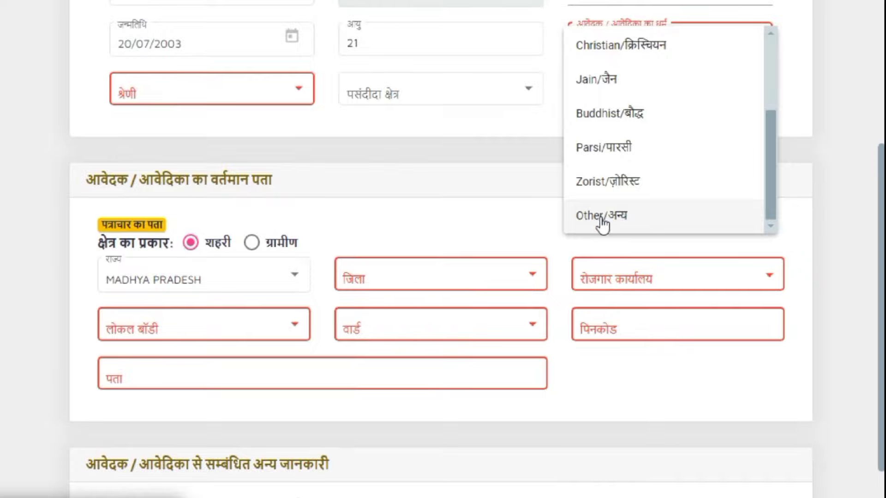
left_click(600, 216)
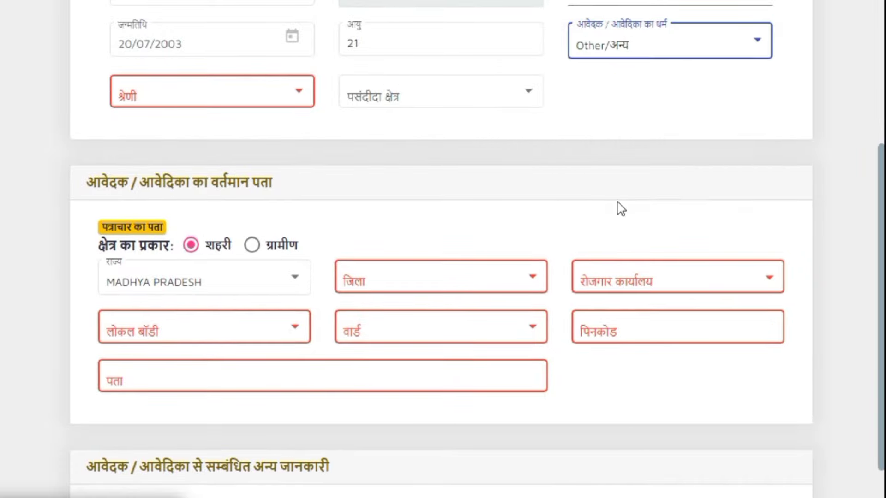
scroll(573, 196, "up", 5)
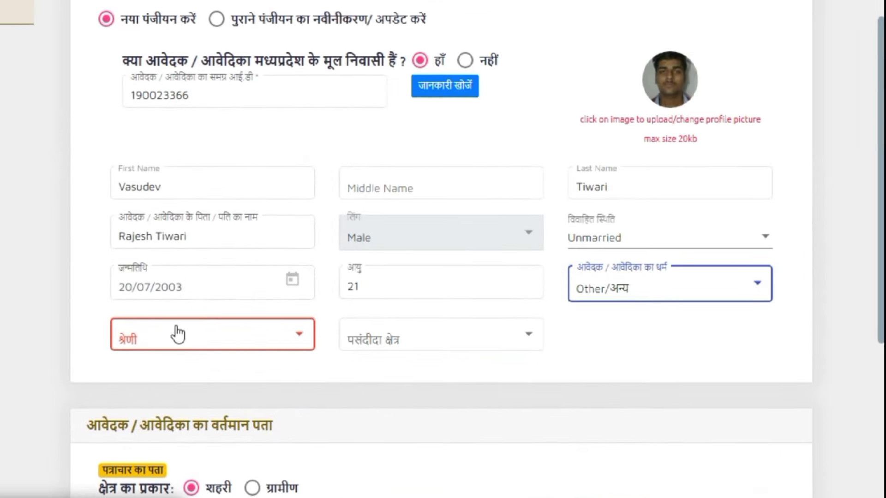
left_click(178, 333)
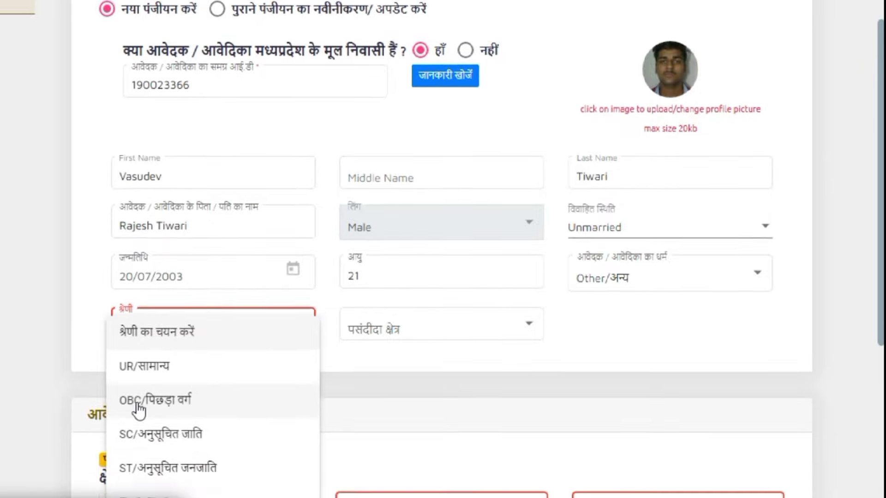
scroll(143, 420, "down", 4)
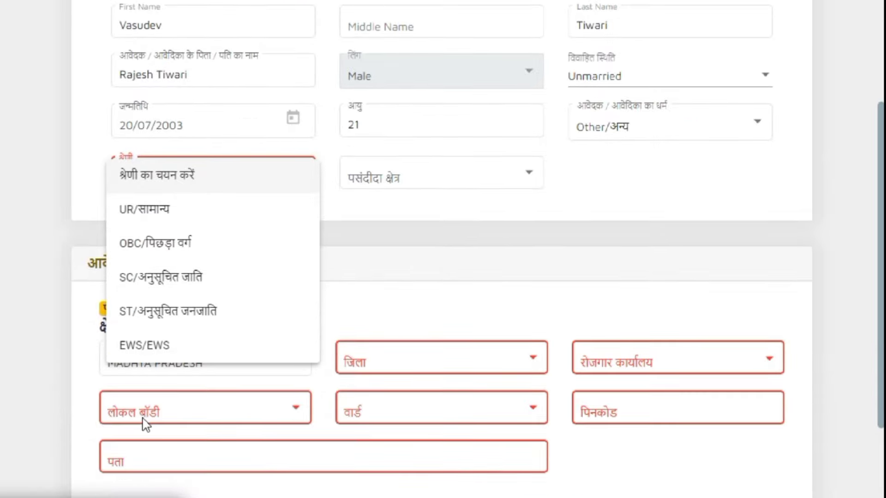
left_click(131, 207)
scroll(202, 293, "up", 4)
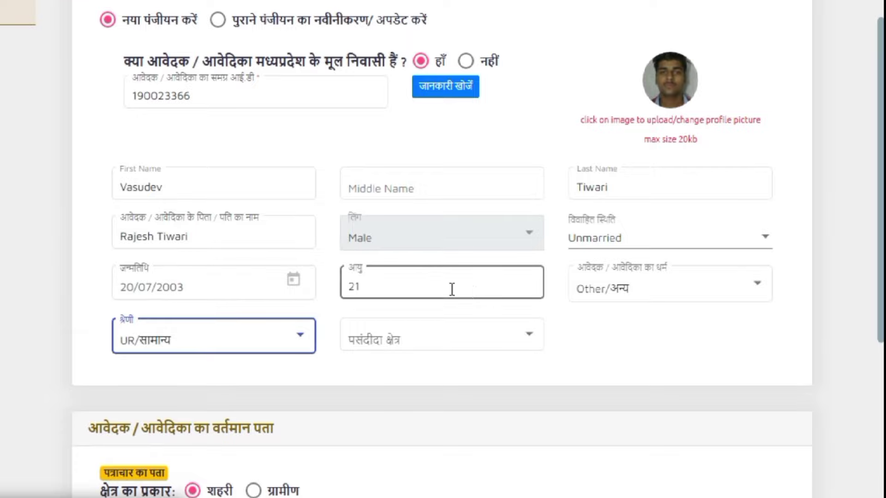
left_click(592, 283)
scroll(585, 154, "up", 3)
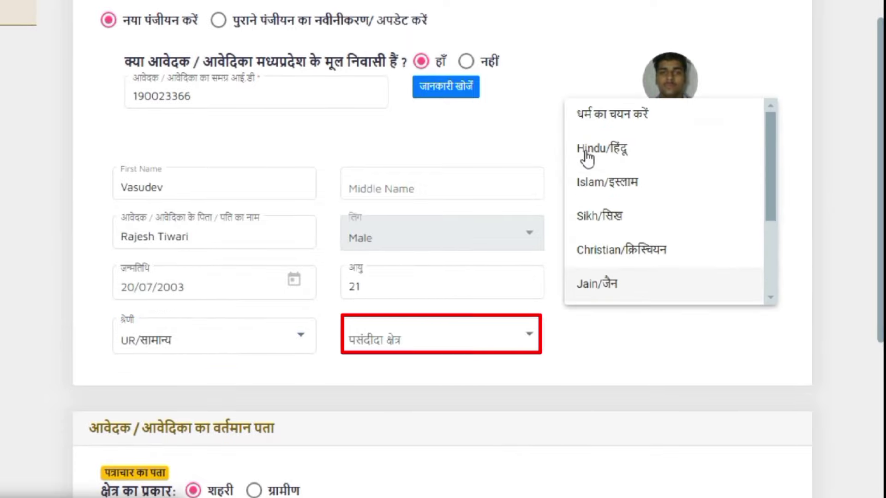
left_click(583, 160)
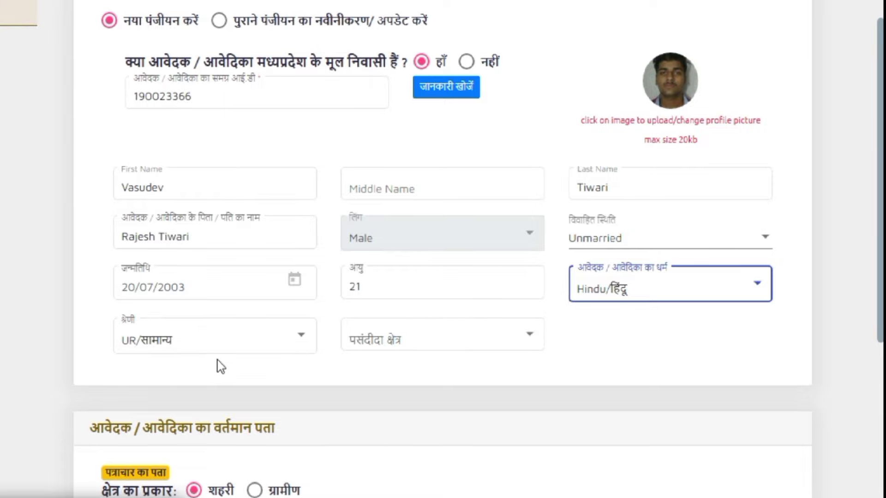
Choose Self Employment as the preferred sector (पसंदीदा क्षेत्र)
left_click(446, 336)
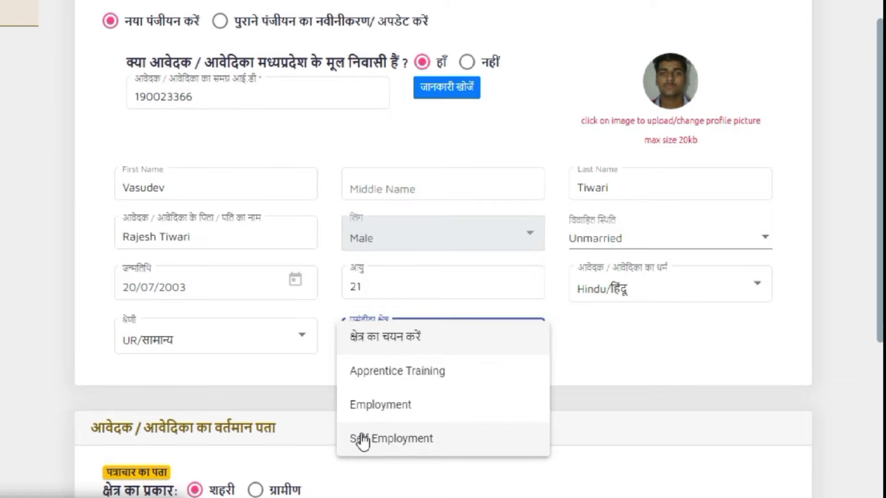
left_click(617, 346)
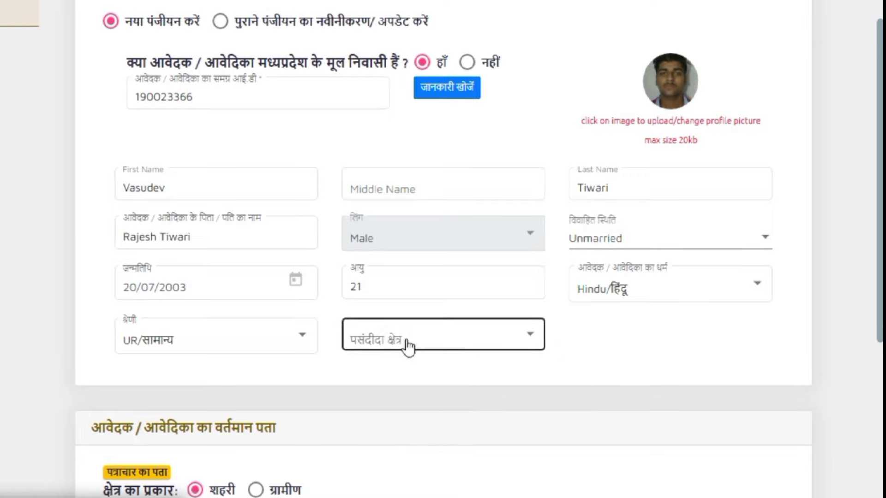
left_click(388, 332)
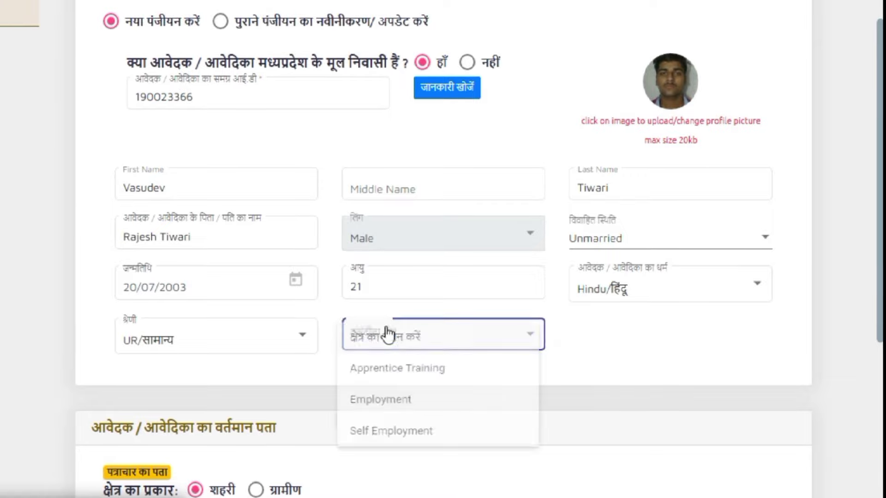
left_click(361, 439)
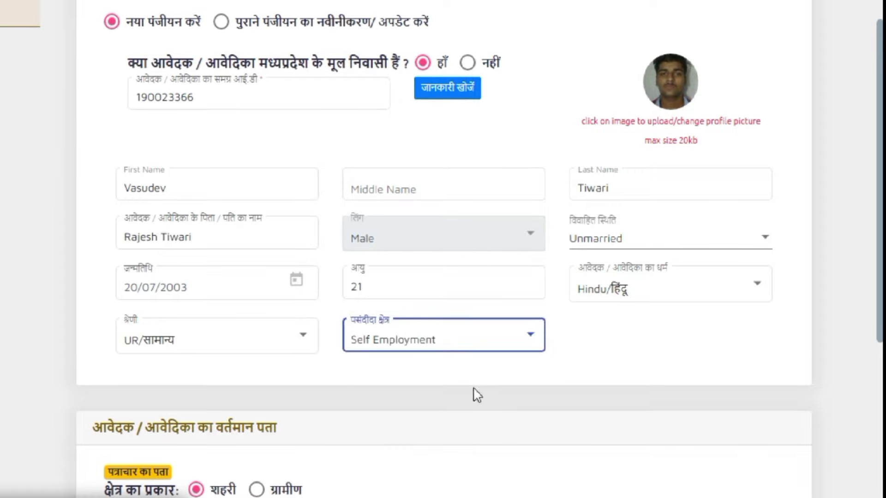
left_click(580, 360)
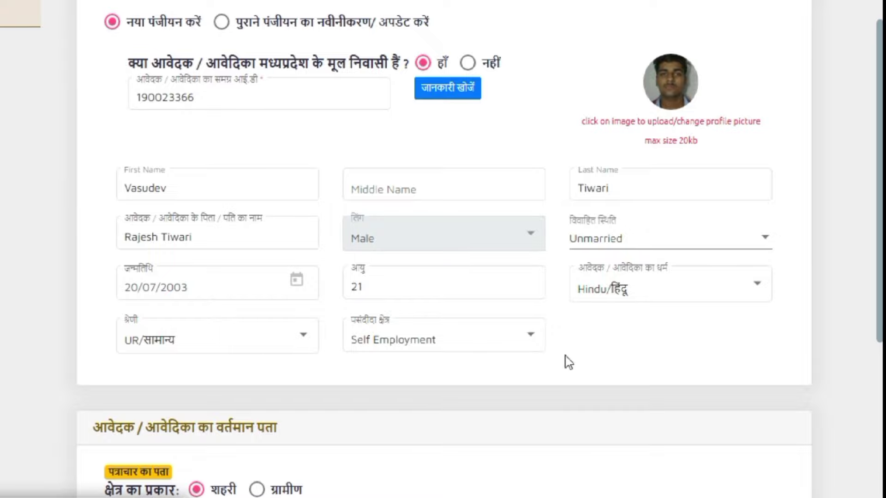
Mark the current address area as rural (ग्रामीण)
scroll(531, 359, "down", 7)
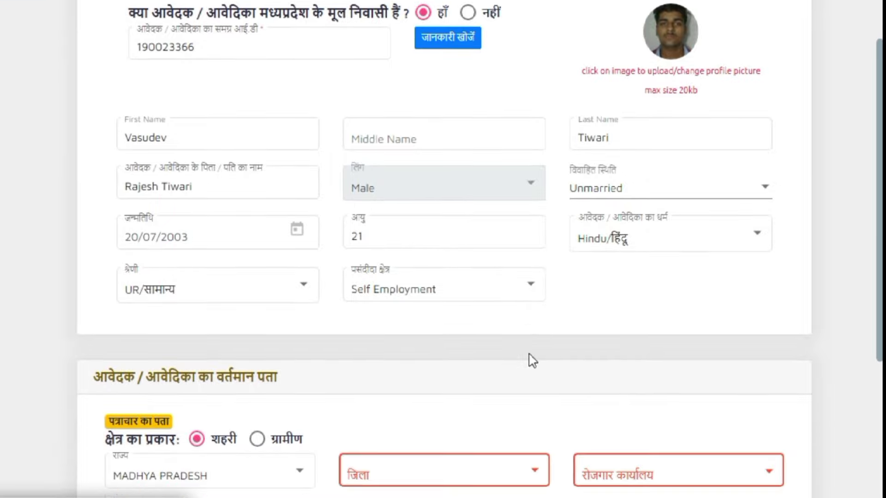
scroll(531, 360, "down", 2)
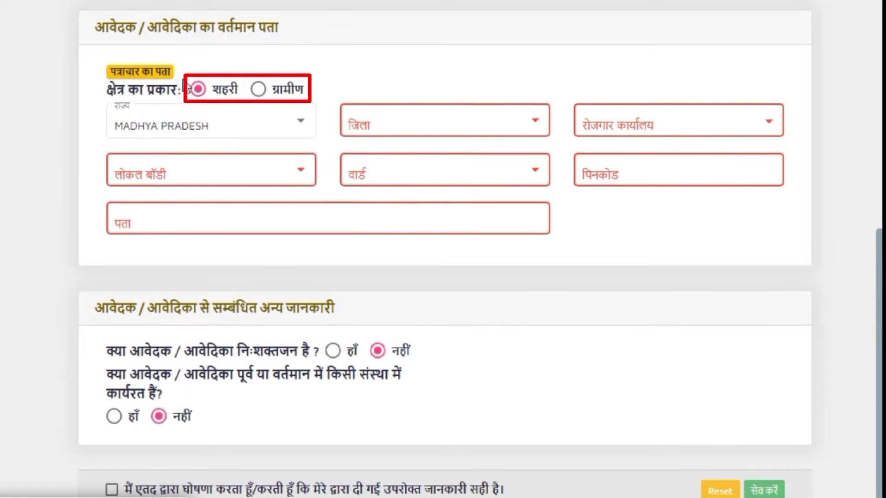
left_click(264, 93)
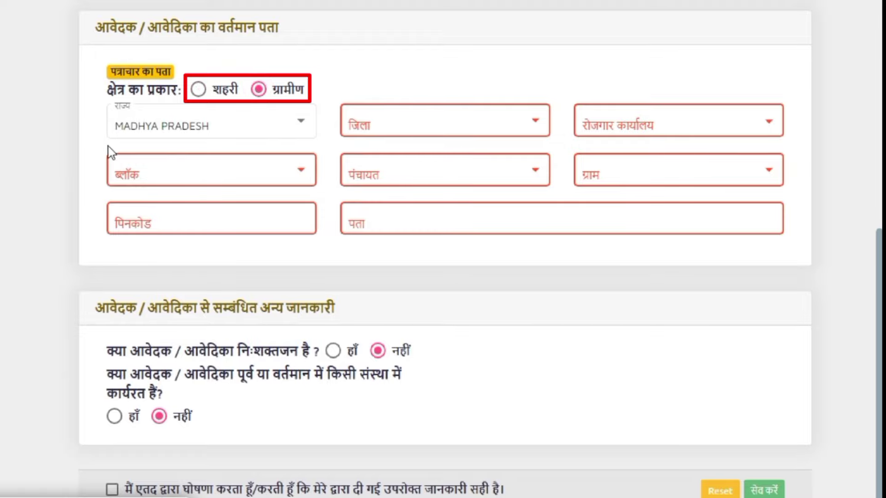
Choose district SAGAR/सागर and employment office जिला रोजगार कार्यालय, सागर
left_click(428, 138)
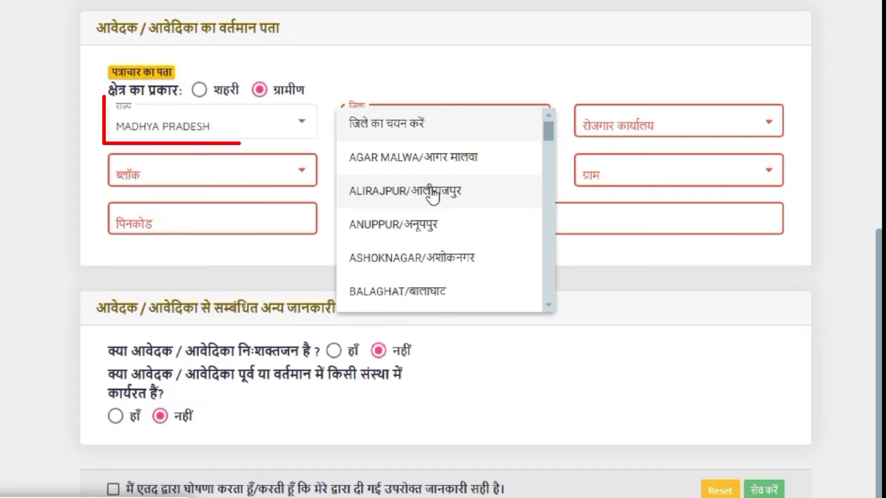
scroll(433, 196, "down", 10)
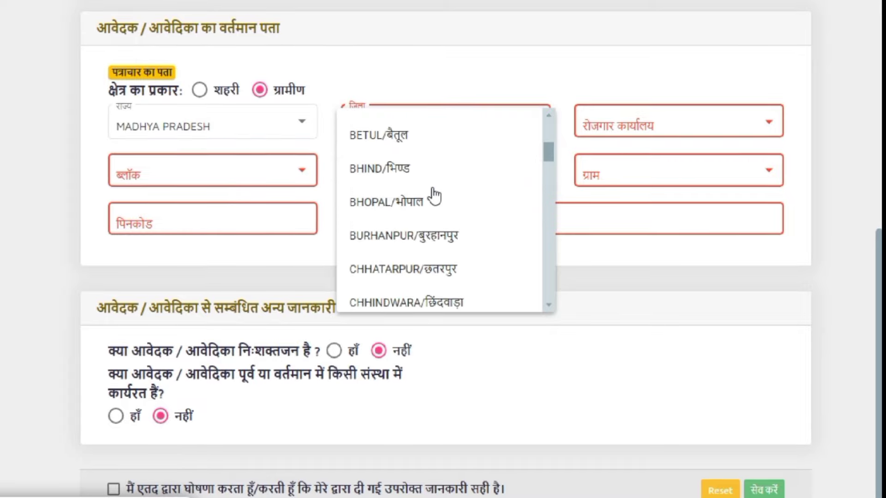
scroll(433, 195, "down", 5)
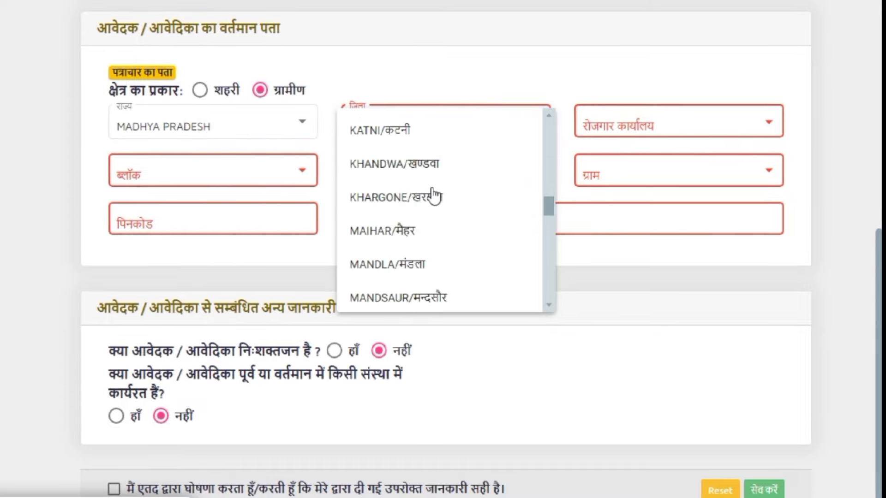
scroll(433, 198, "down", 2)
scroll(433, 198, "down", 8)
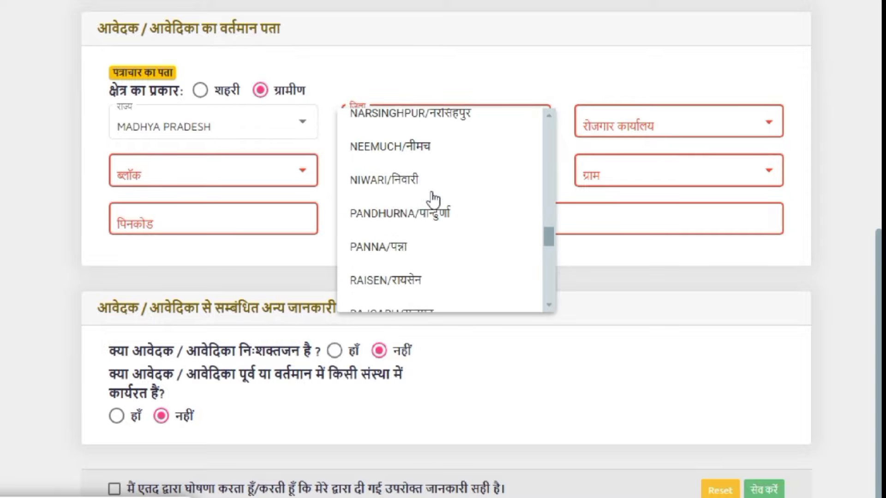
scroll(392, 203, "down", 2)
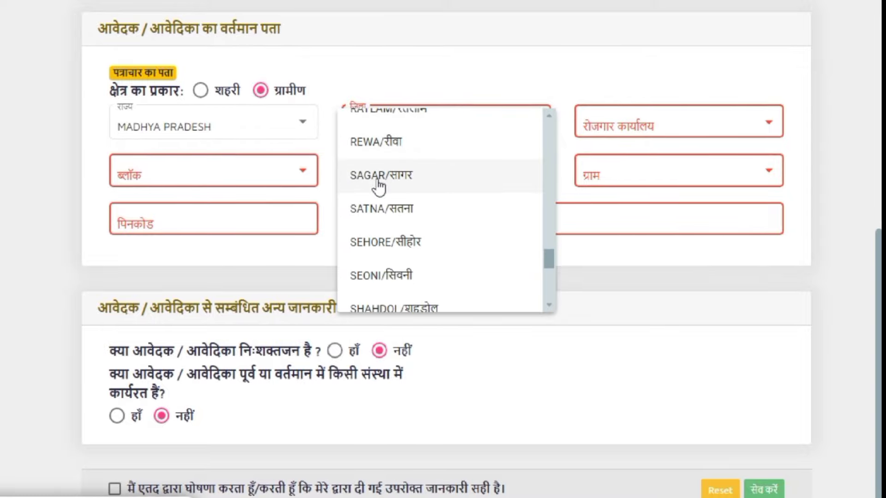
left_click(369, 180)
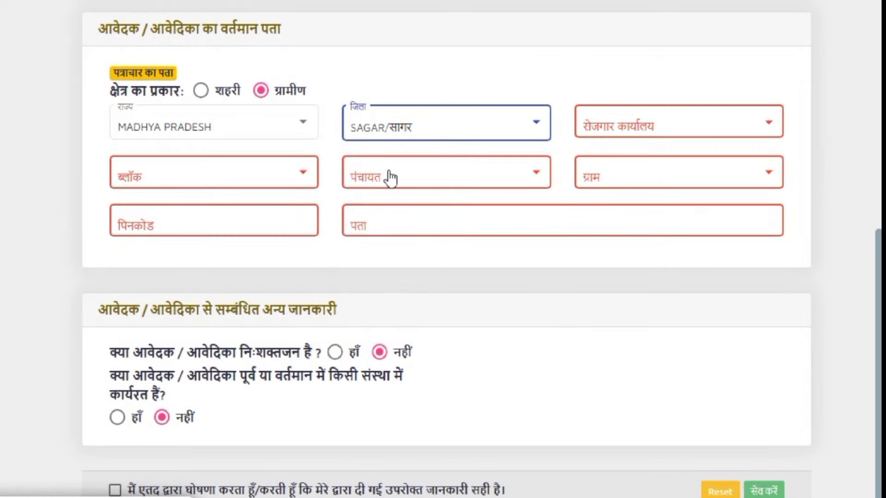
left_click(604, 134)
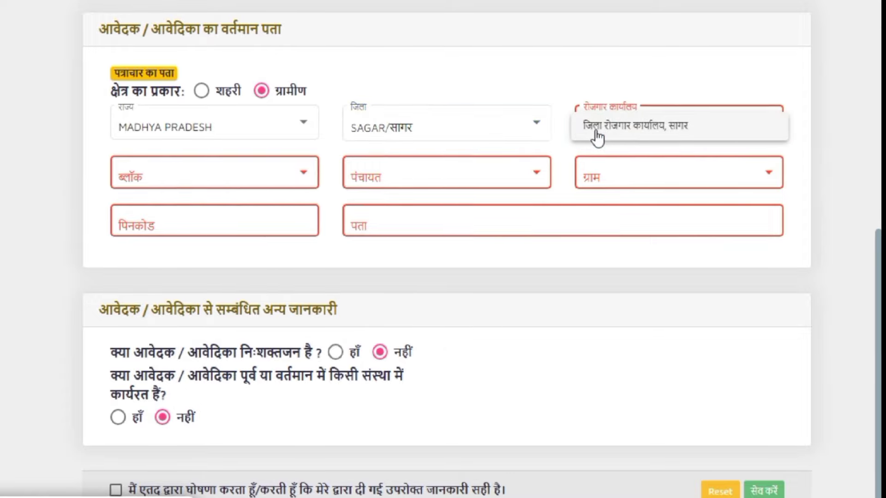
left_click(587, 128)
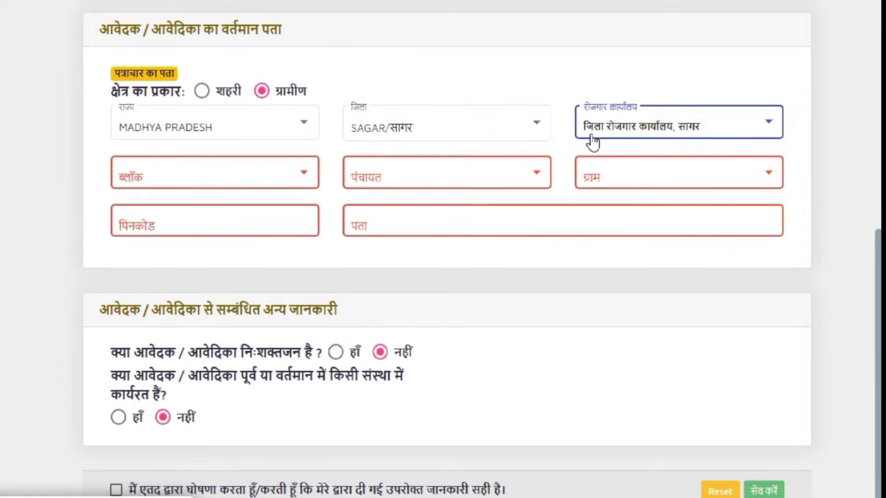
Set the address block to JAISINAGAR
left_click(224, 179)
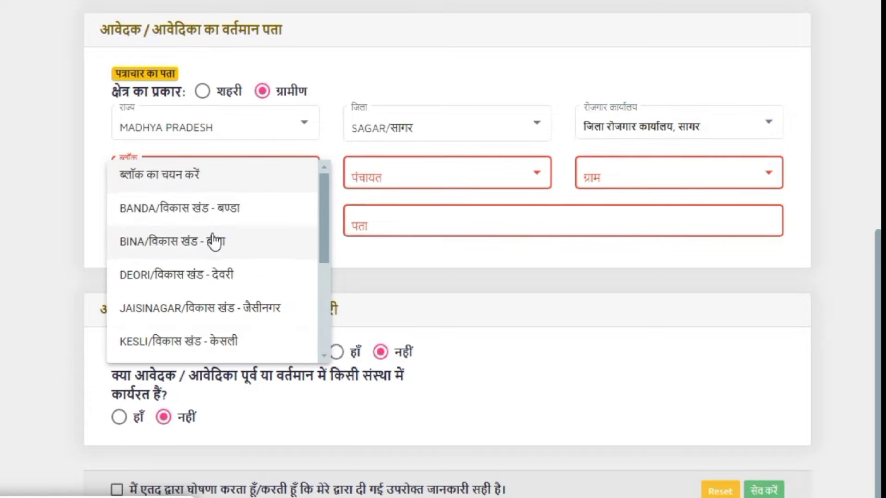
scroll(235, 249, "down", 3)
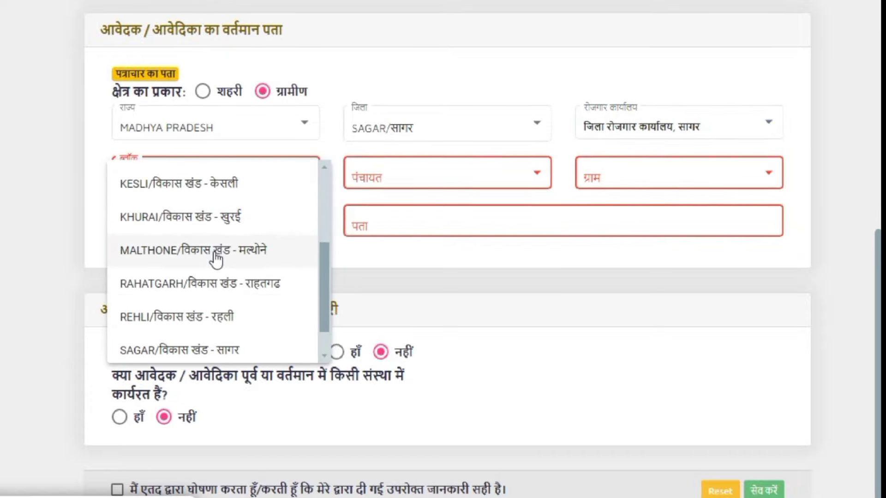
scroll(214, 259, "down", 1)
scroll(217, 261, "down", 1)
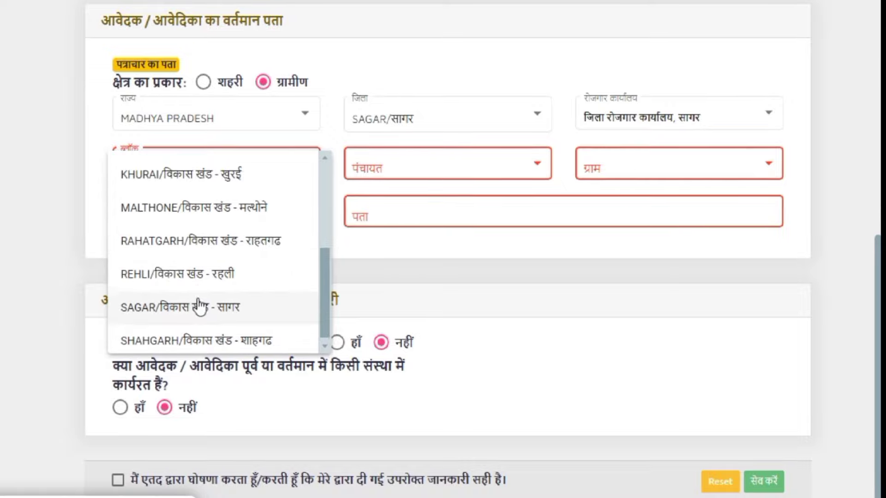
scroll(206, 303, "up", 3)
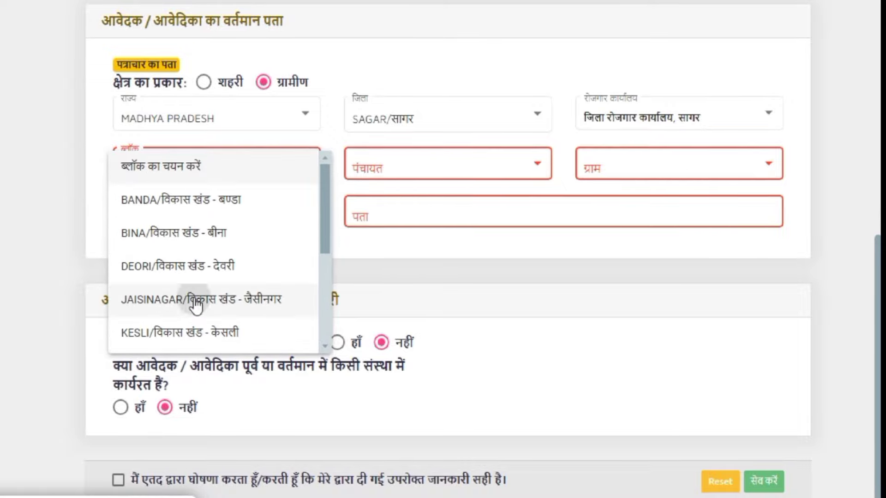
left_click(199, 302)
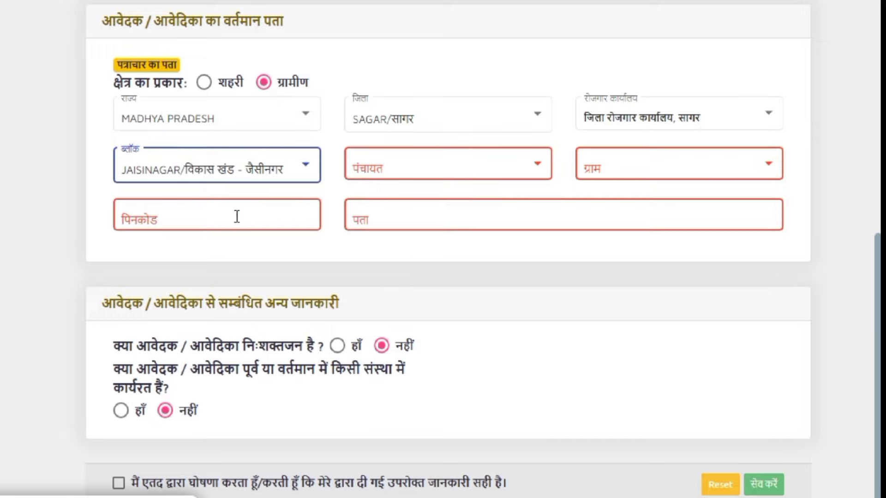
Set the address panchayat to PADRAI (P)
left_click(365, 177)
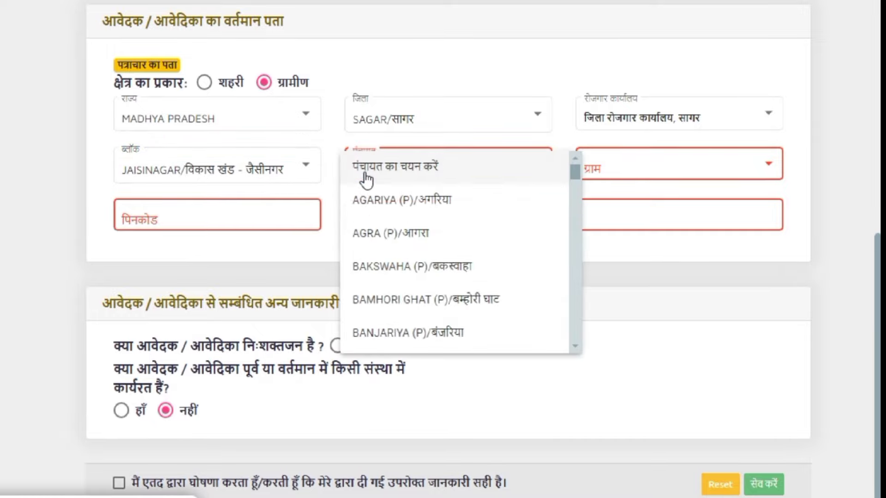
scroll(373, 222, "down", 2)
scroll(375, 233, "down", 9)
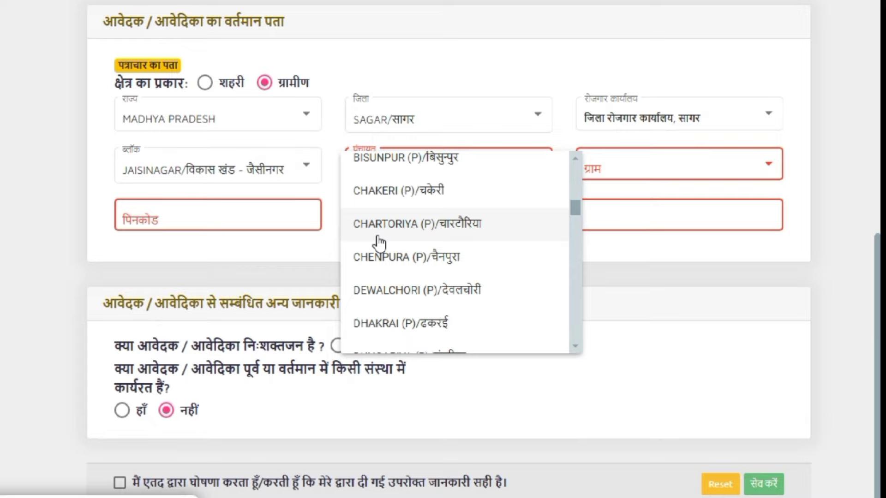
scroll(379, 243, "down", 15)
scroll(379, 244, "up", 20)
scroll(379, 244, "down", 8)
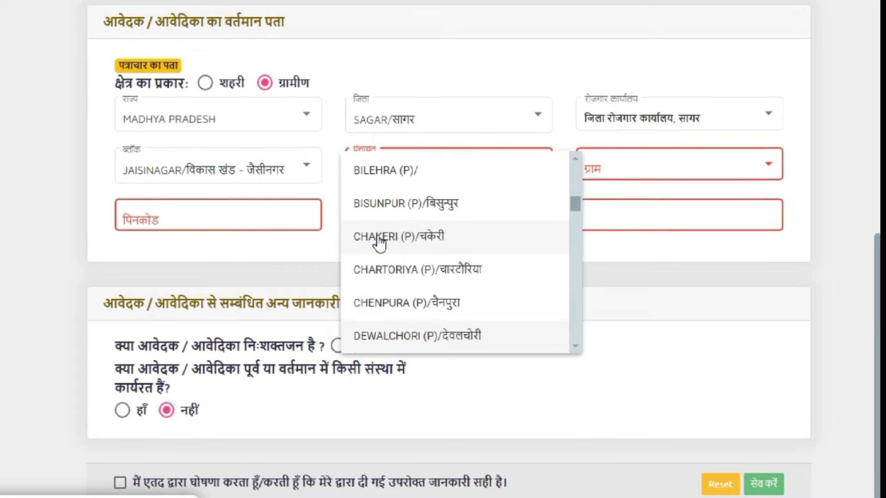
scroll(380, 244, "down", 15)
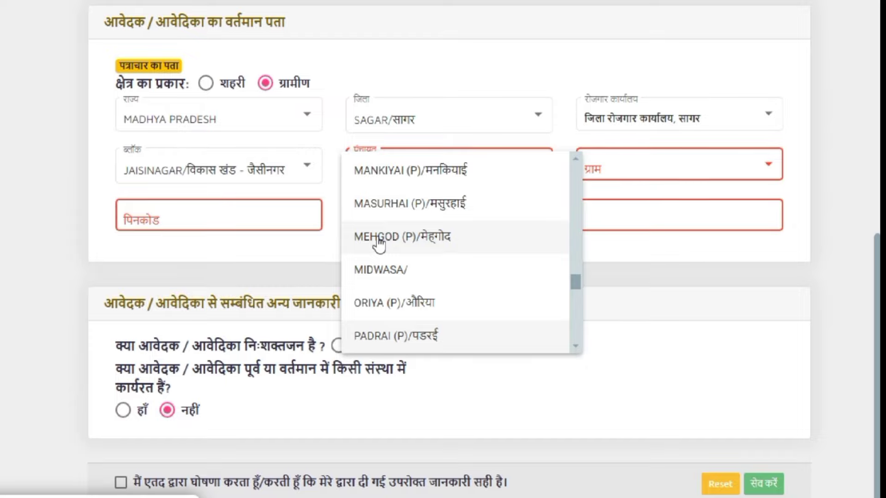
left_click(376, 336)
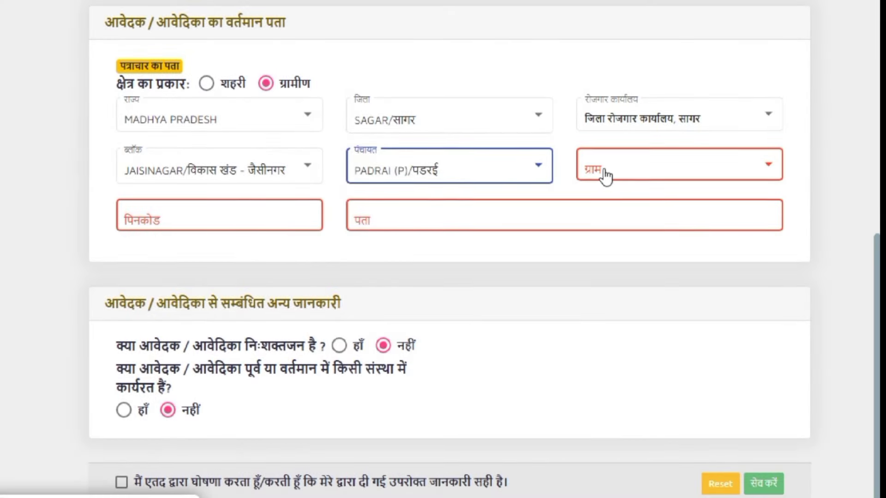
Pick village PADRAI/359 पड़रई and begin typing the address pincode
left_click(605, 176)
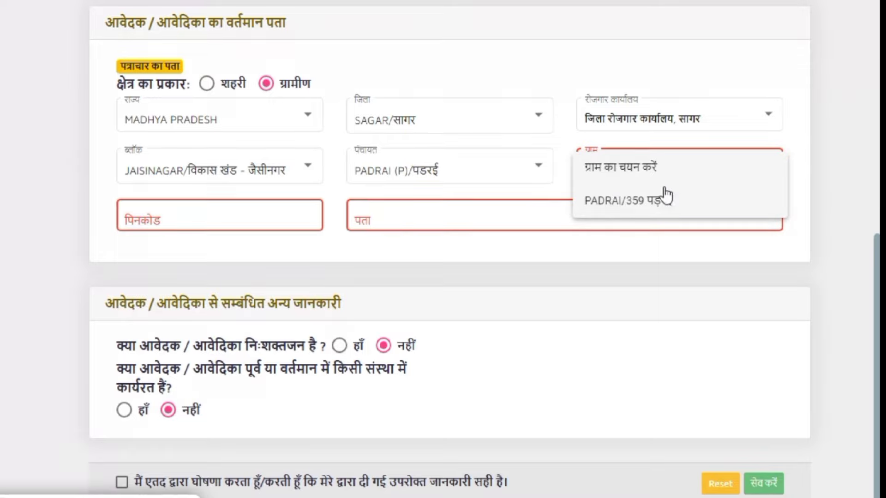
left_click(633, 203)
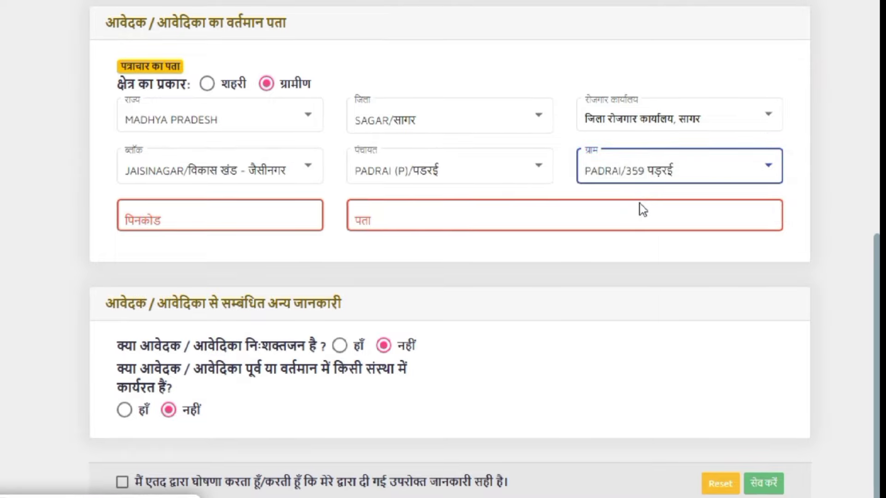
left_click(146, 218)
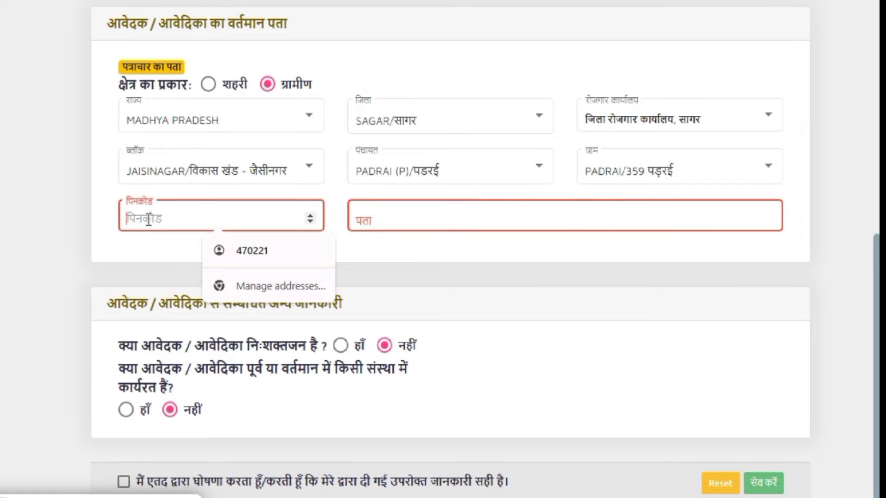
type("4")
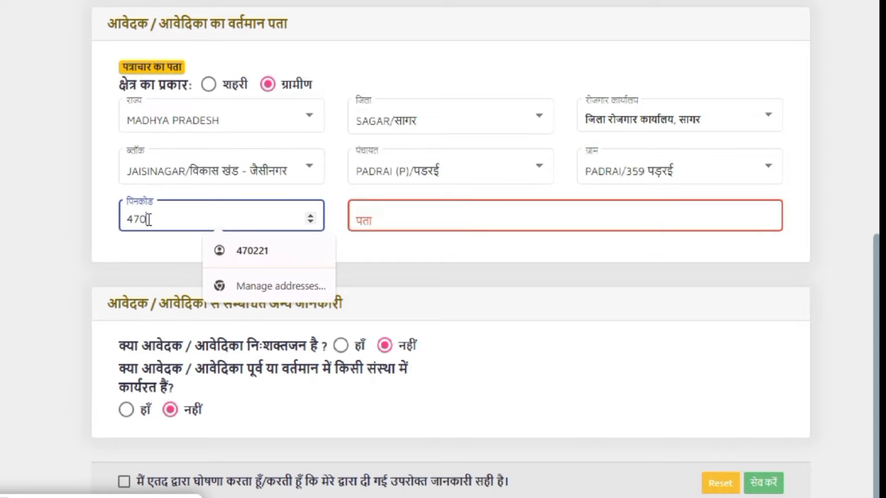
type("70")
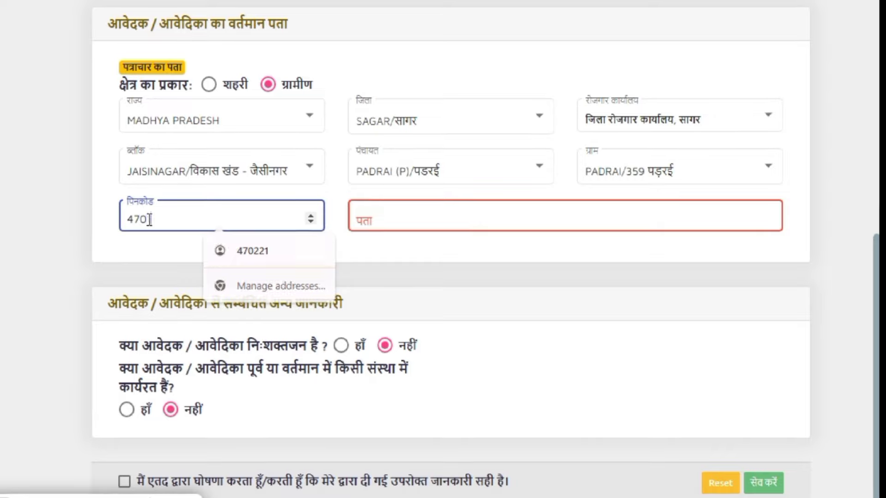
type("25")
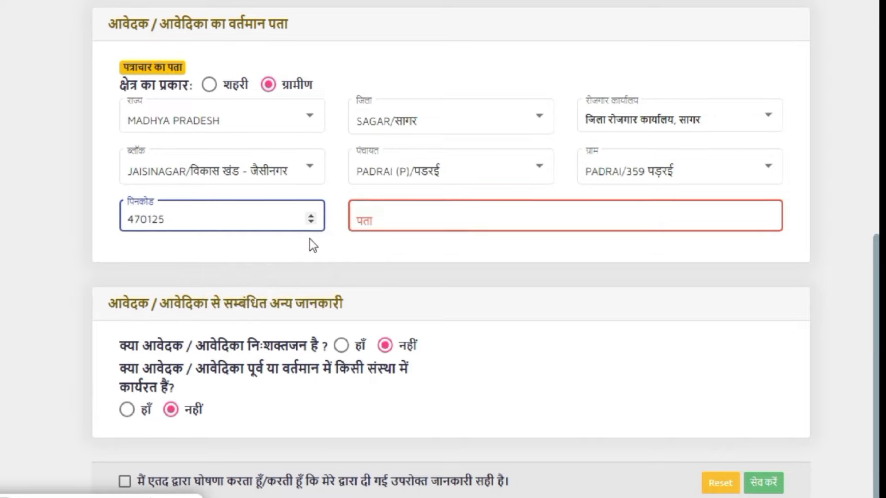
Paste the applicant's street address into the पता field beside the pincode
left_click(377, 221)
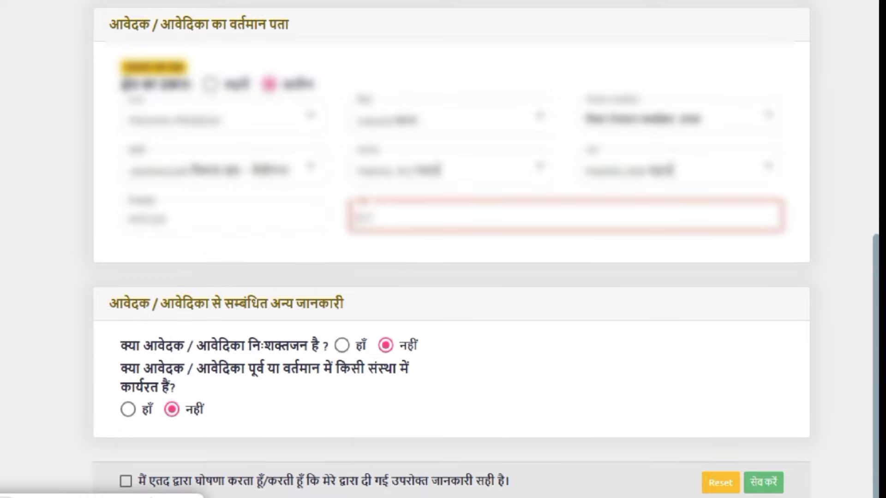
left_click(428, 218)
key("ctrl+v")
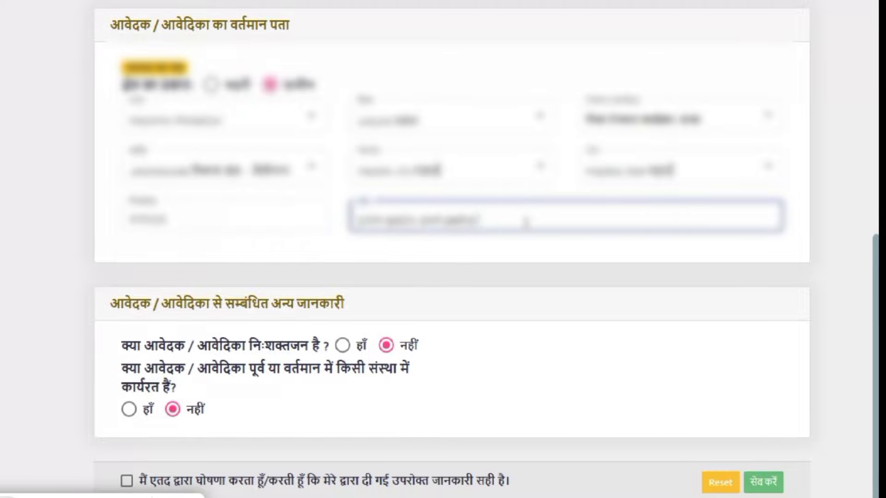
scroll(269, 300, "down", 1)
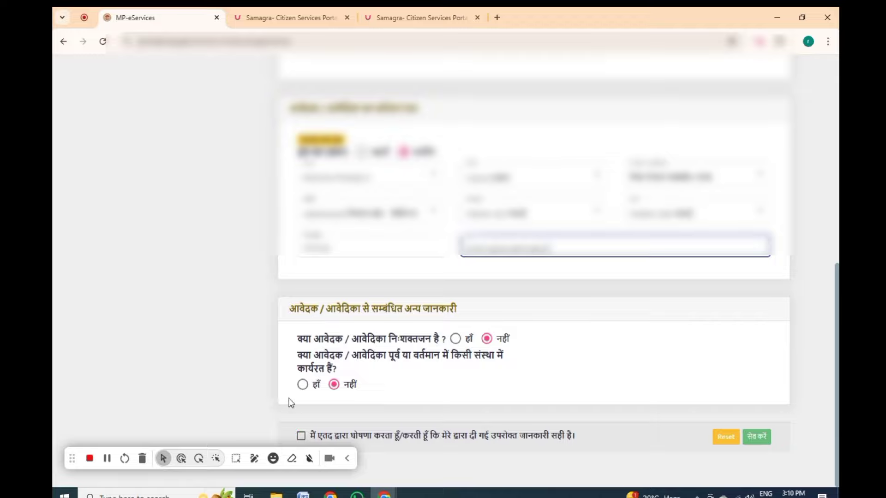
Tick the declaration checkbox and save the personal details with सेव करें
left_click(344, 459)
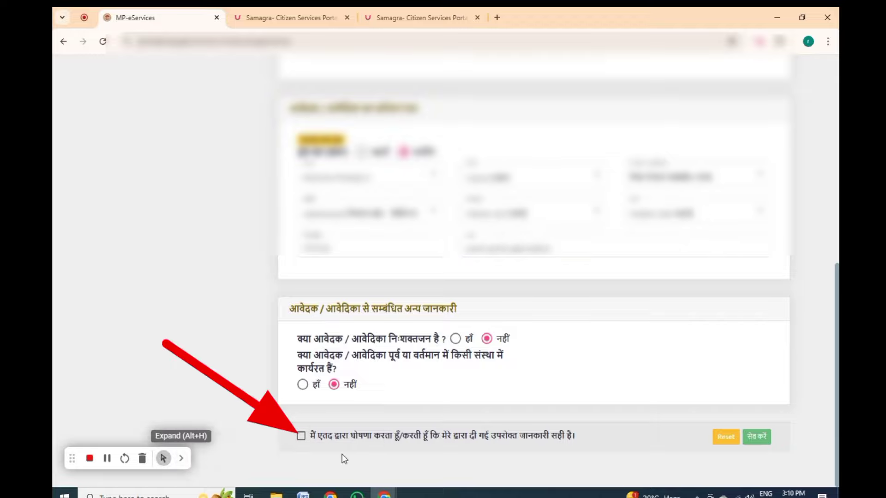
left_click(300, 437)
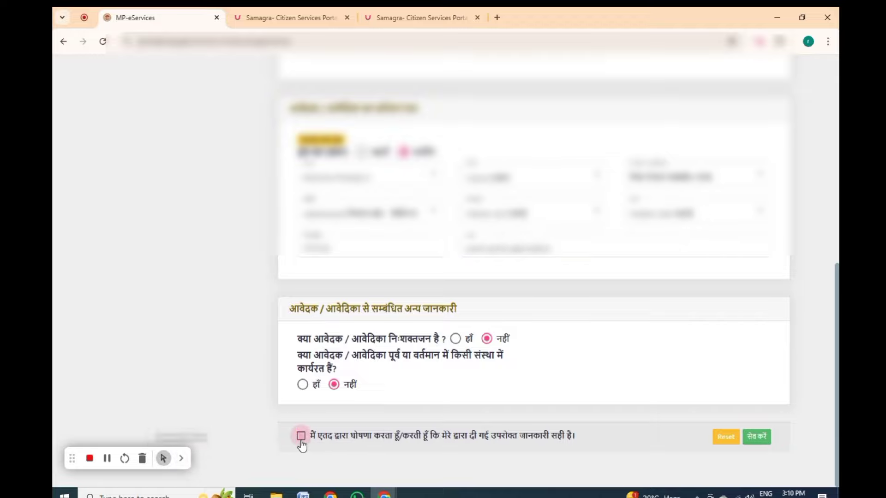
left_click(761, 439)
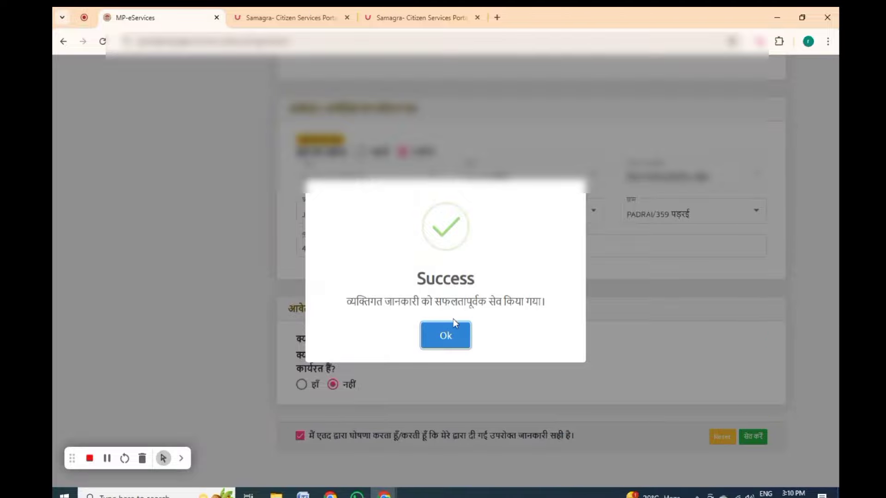
Dismiss the Success message and go to the शिक्षा सम्बंधित जानकारी education section
left_click(445, 337)
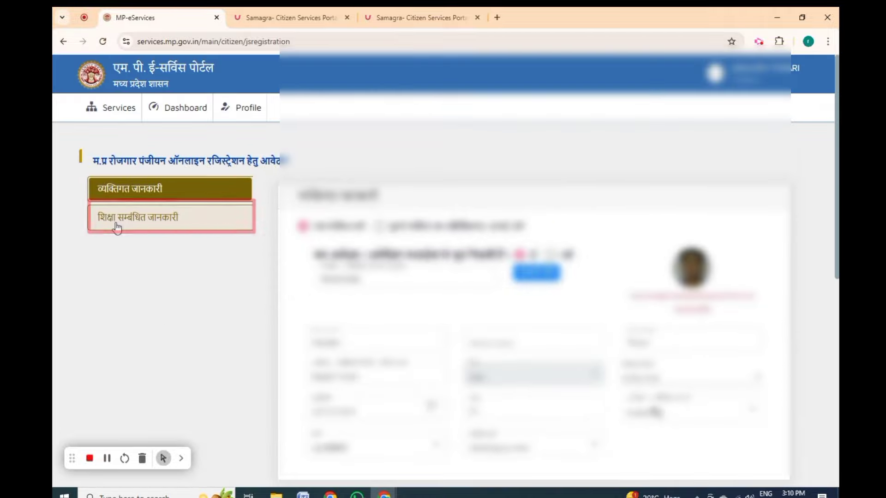
left_click(205, 216)
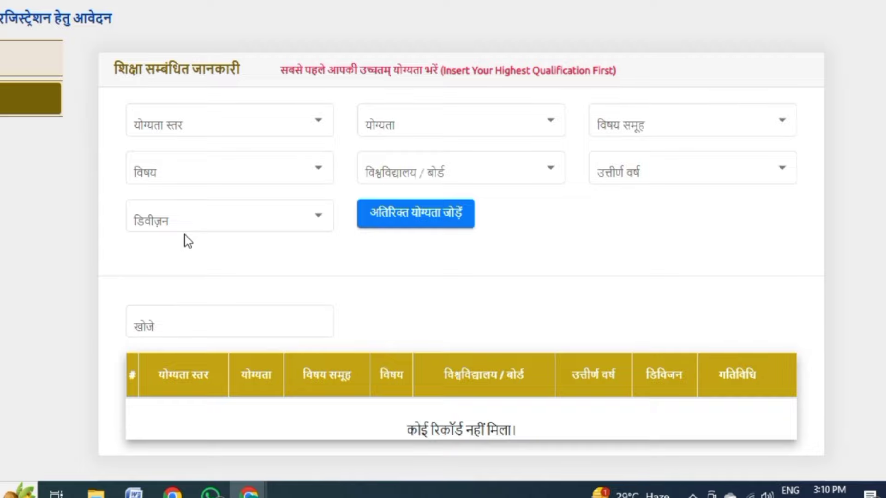
Set the qualification level to Under Graduate and the qualification to BSc
left_click(194, 118)
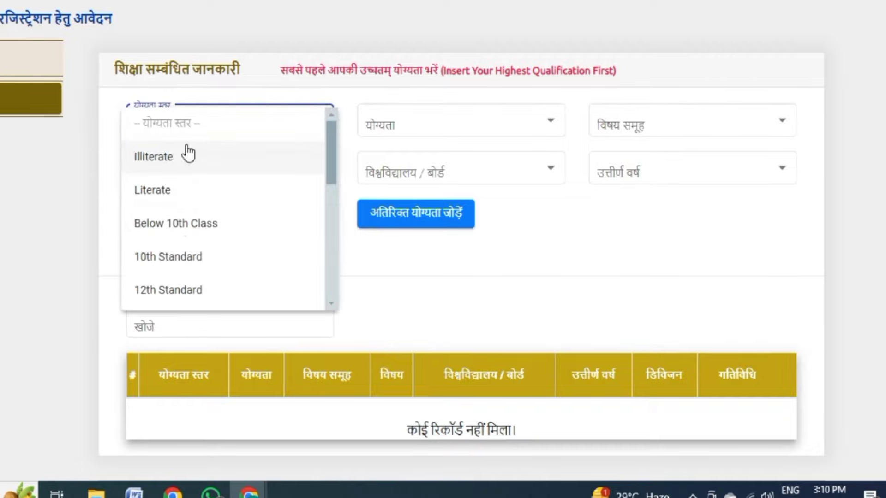
scroll(185, 295, "down", 5)
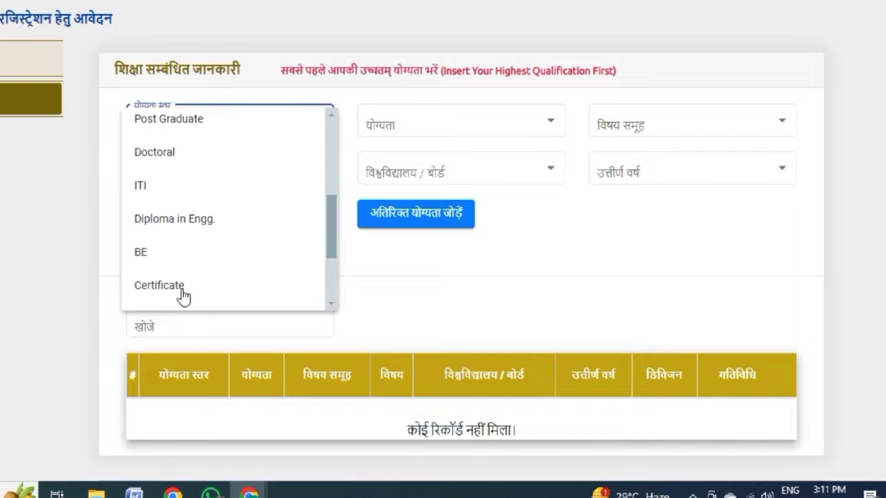
scroll(182, 293, "up", 4)
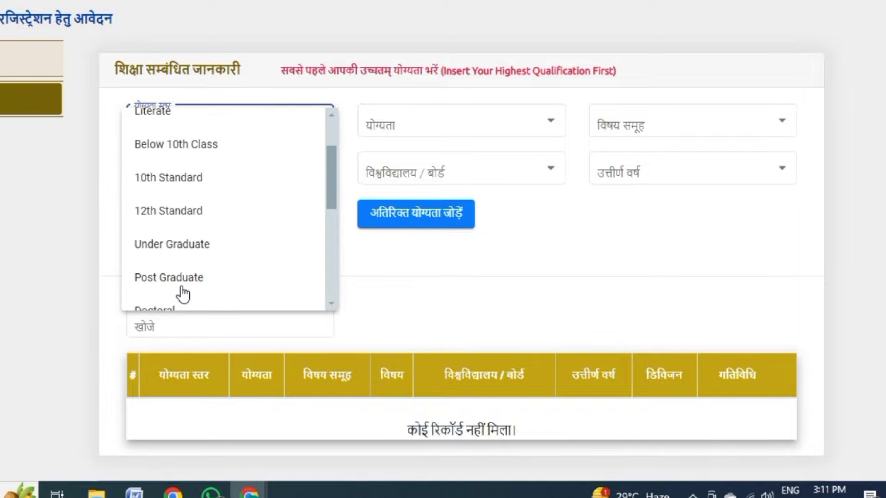
left_click(178, 249)
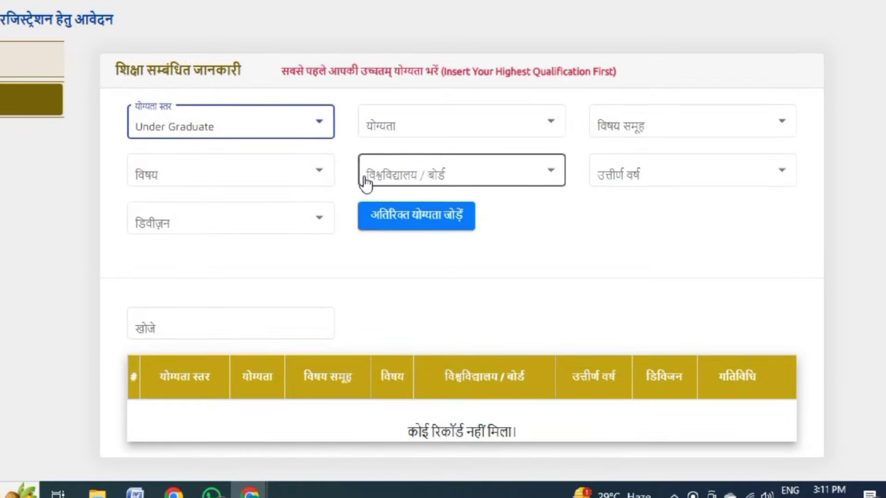
left_click(397, 132)
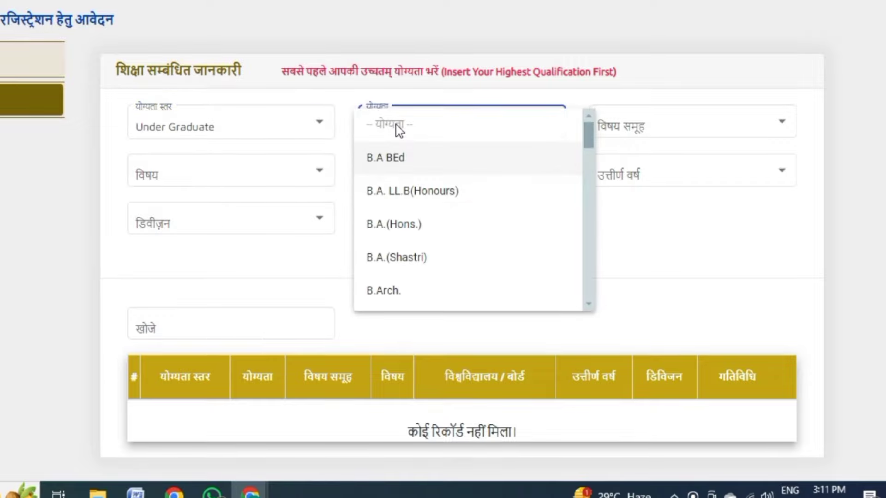
scroll(406, 196, "down", 2)
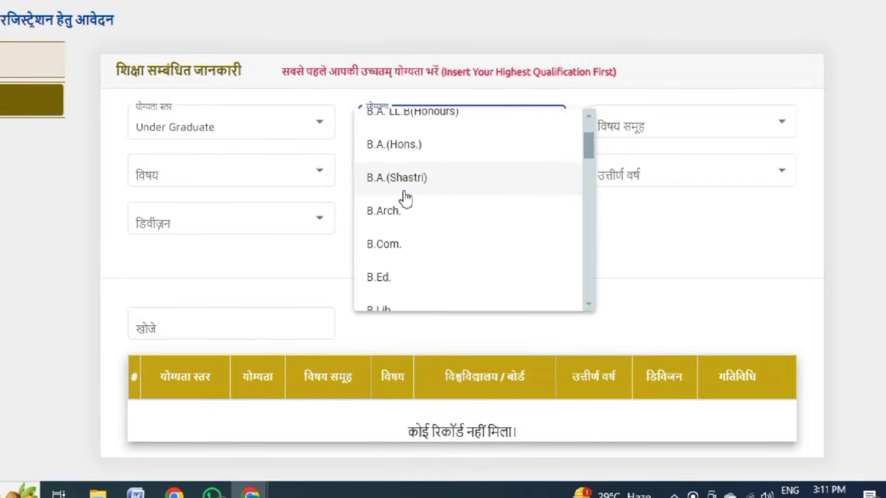
scroll(406, 199, "down", 10)
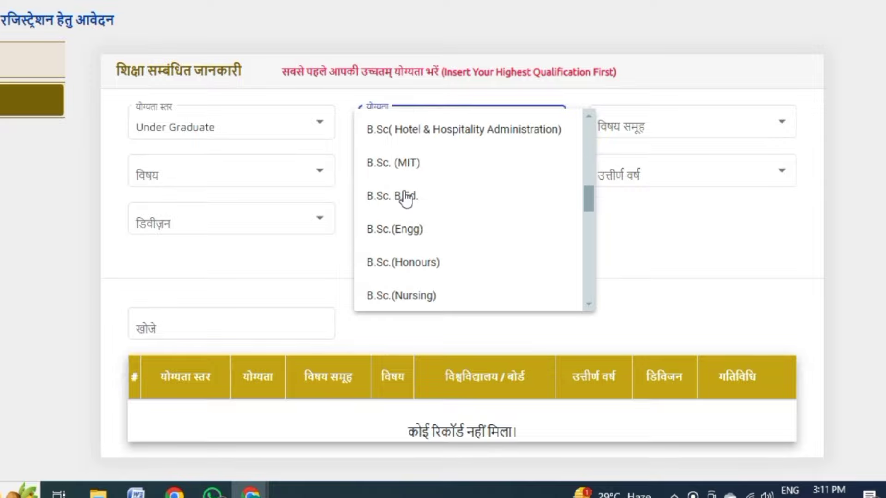
scroll(405, 199, "down", 8)
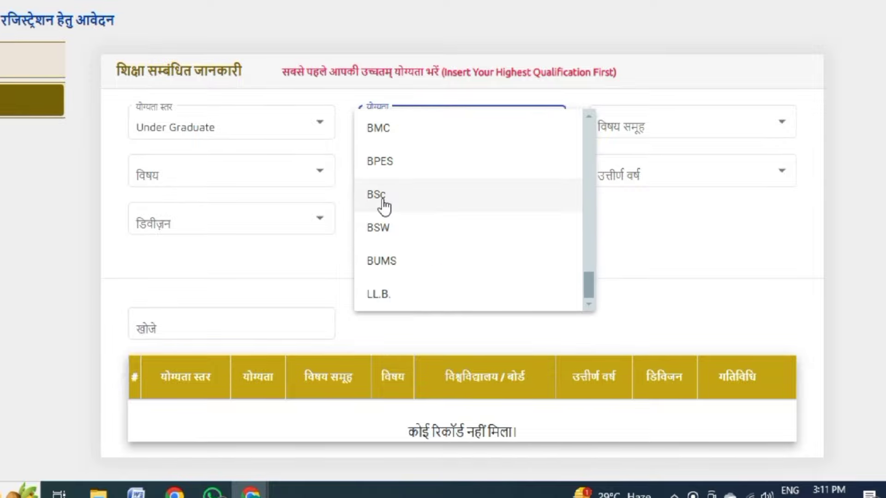
left_click(383, 200)
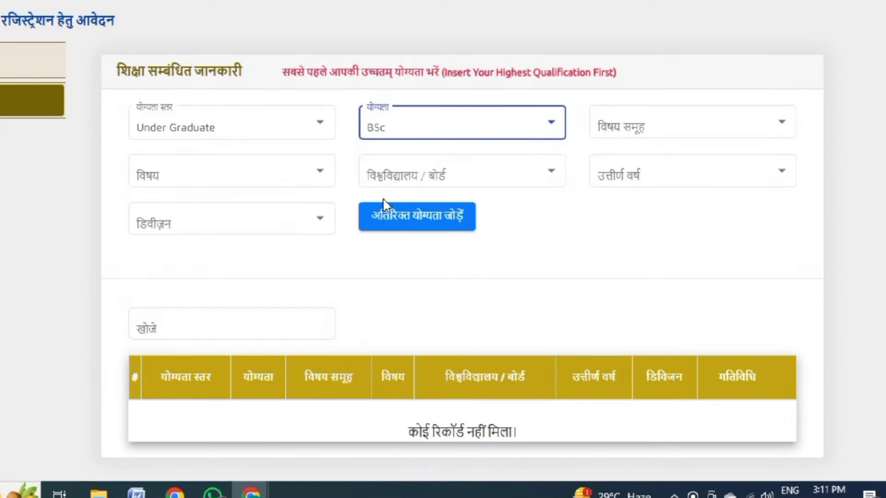
Choose BIO as the subject group (विषय समूह)
left_click(643, 132)
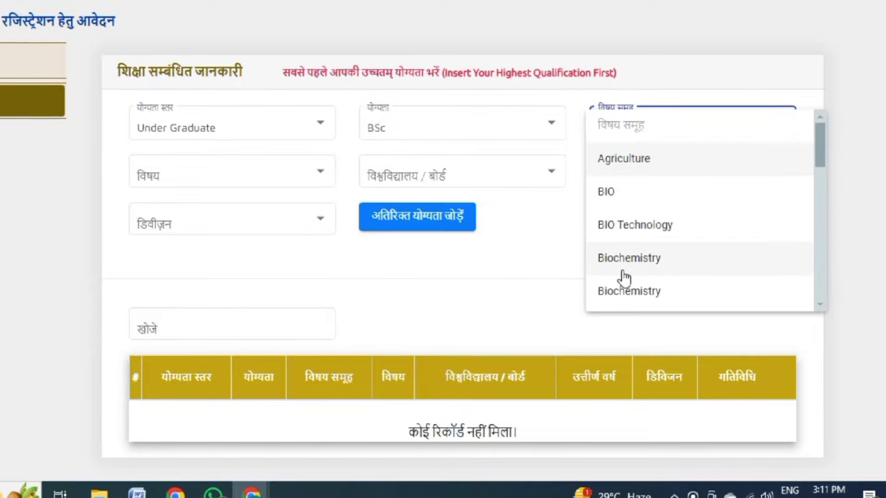
scroll(623, 277, "down", 3)
scroll(624, 279, "down", 8)
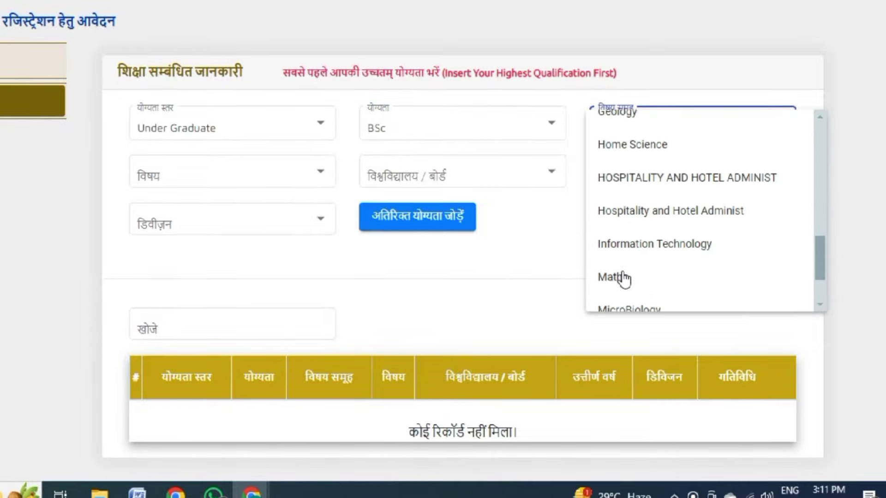
scroll(623, 279, "up", 12)
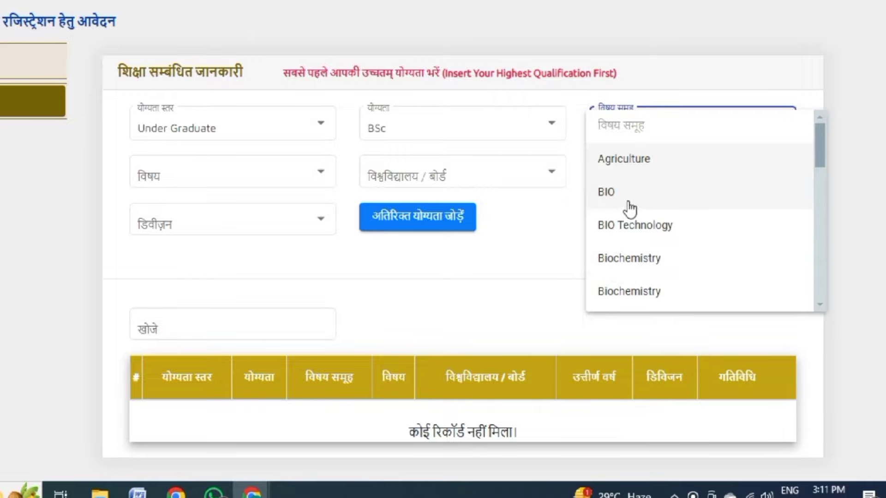
left_click(614, 203)
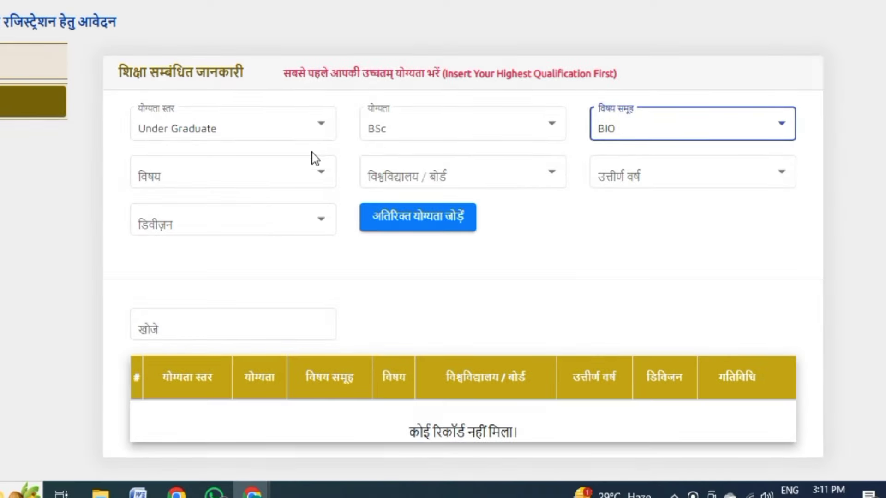
Set the subject to Botany, correcting an accidental Zoology pick
left_click(267, 168)
scroll(272, 221, "down", 4)
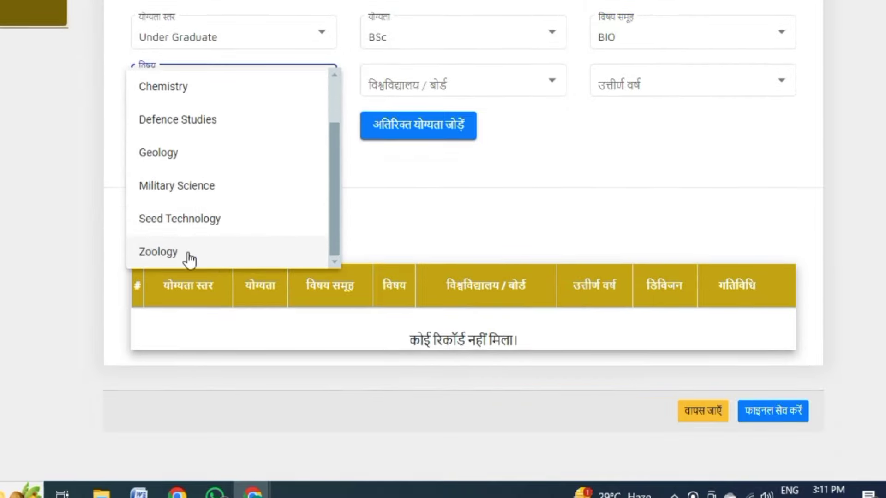
left_click(188, 255)
scroll(318, 173, "up", 2)
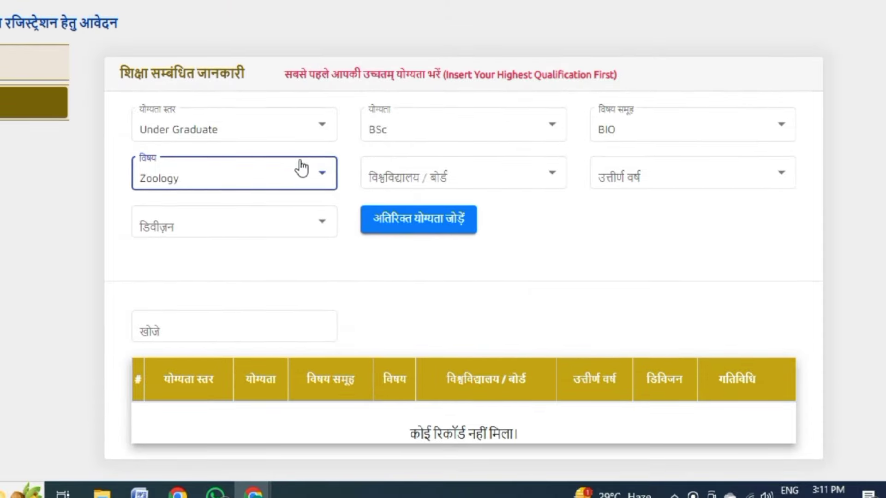
left_click(273, 169)
scroll(257, 142, "up", 3)
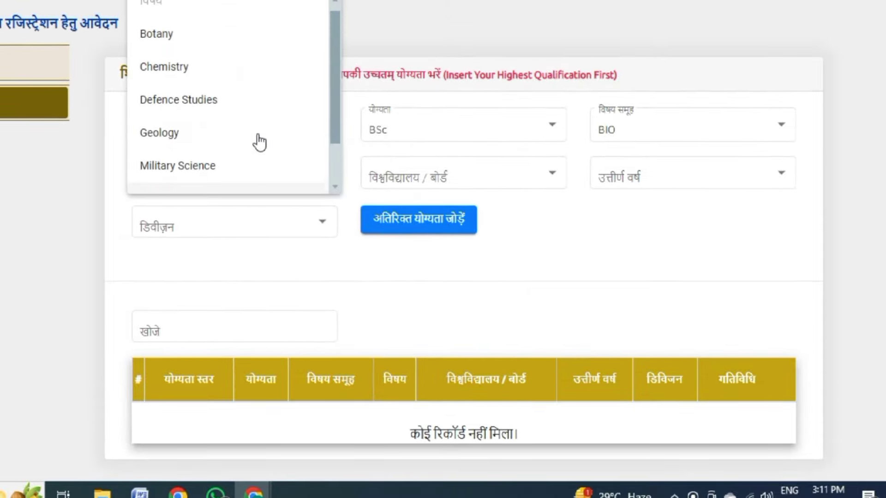
left_click(208, 53)
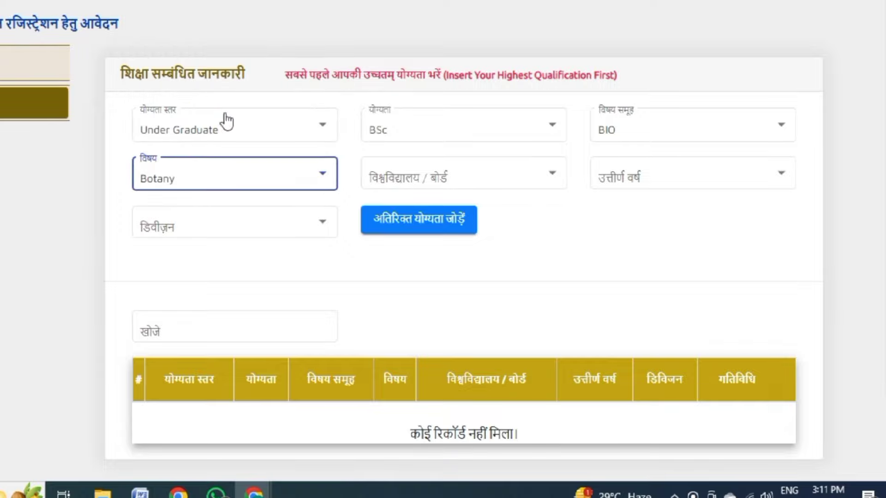
Select Dr. Harisingh Gour University, Sagar as the university/board
left_click(391, 190)
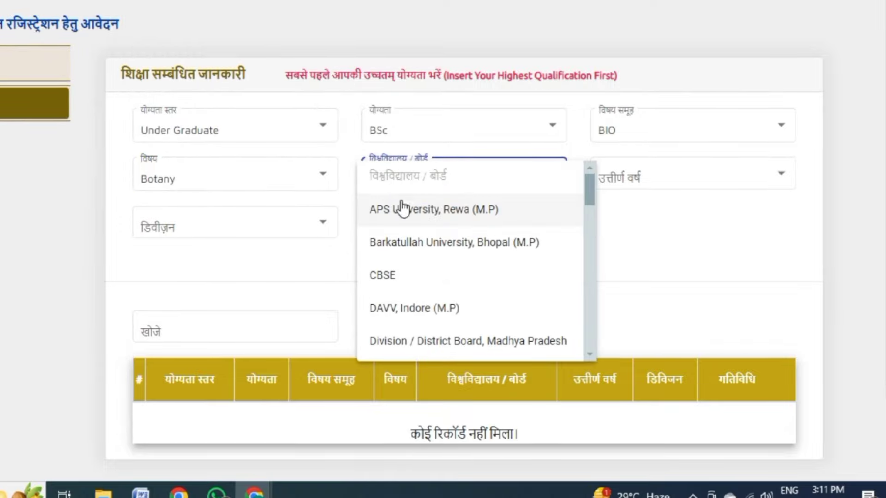
scroll(415, 256, "down", 4)
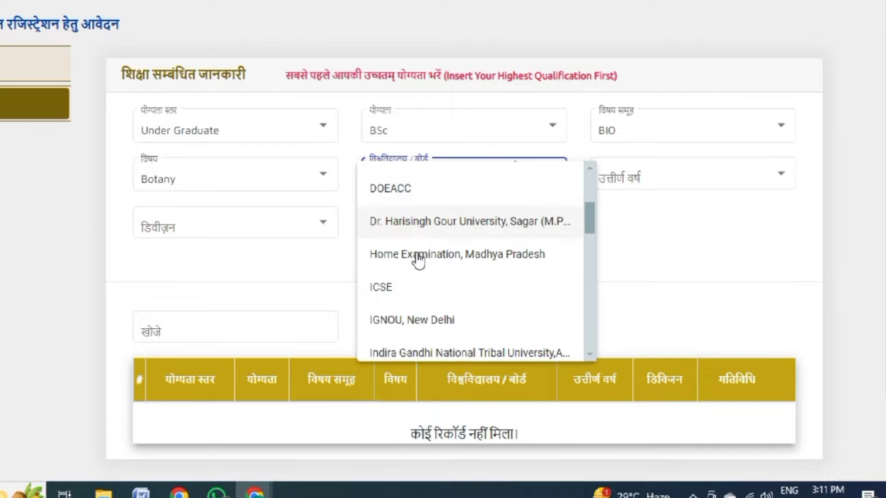
scroll(418, 260, "down", 1)
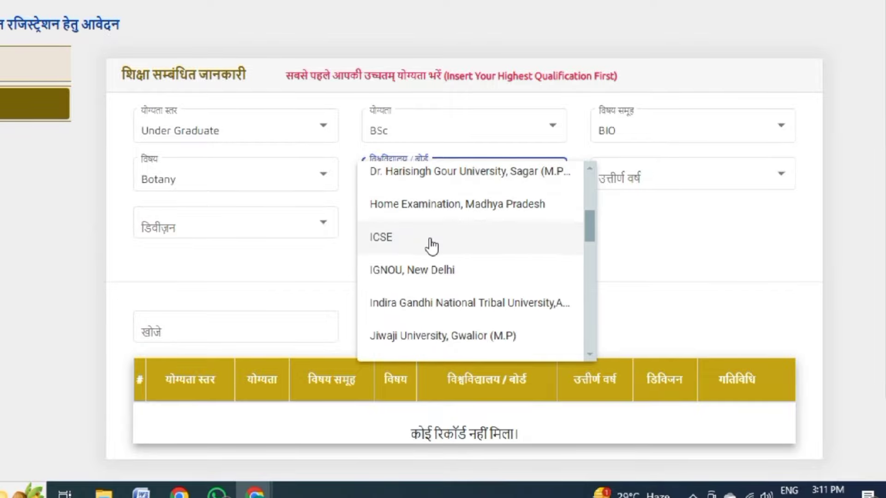
scroll(428, 244, "down", 10)
scroll(429, 247, "up", 15)
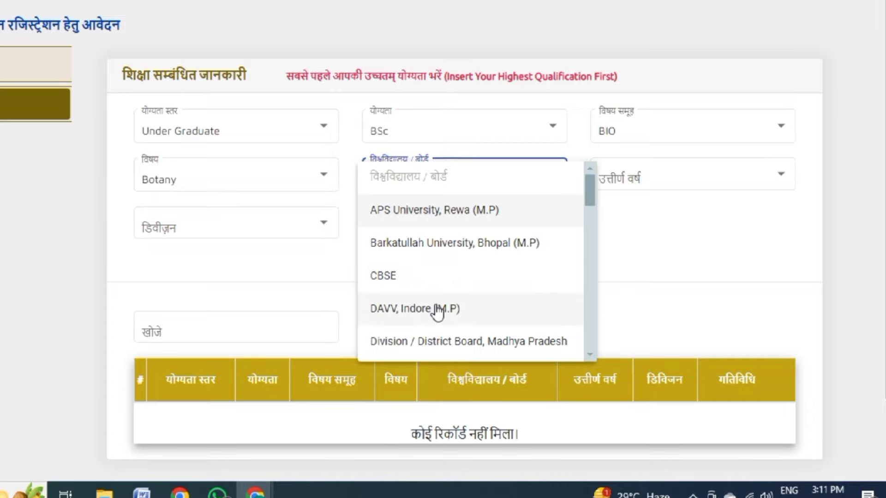
scroll(437, 313, "down", 2)
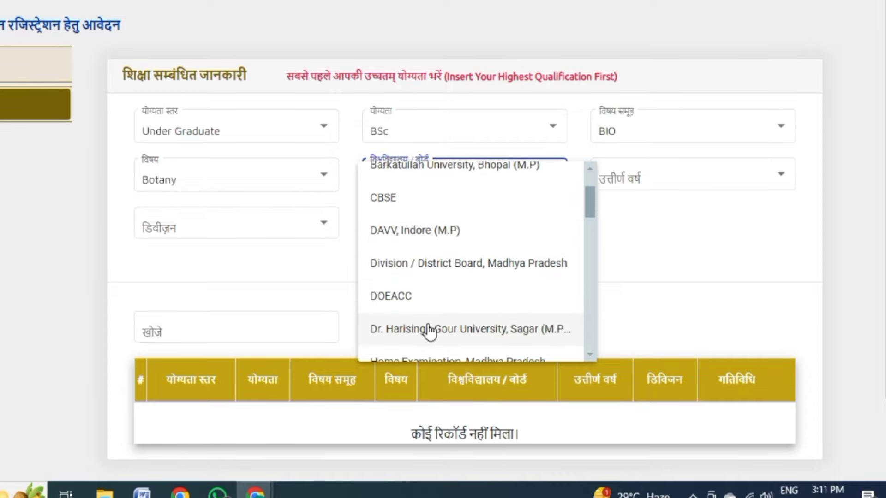
left_click(429, 329)
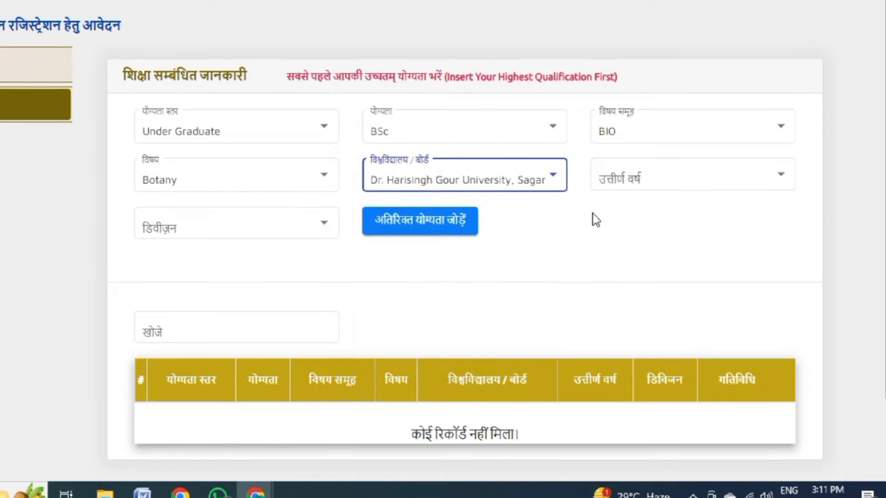
Set the passing year to 2023 and the division to Second
left_click(616, 177)
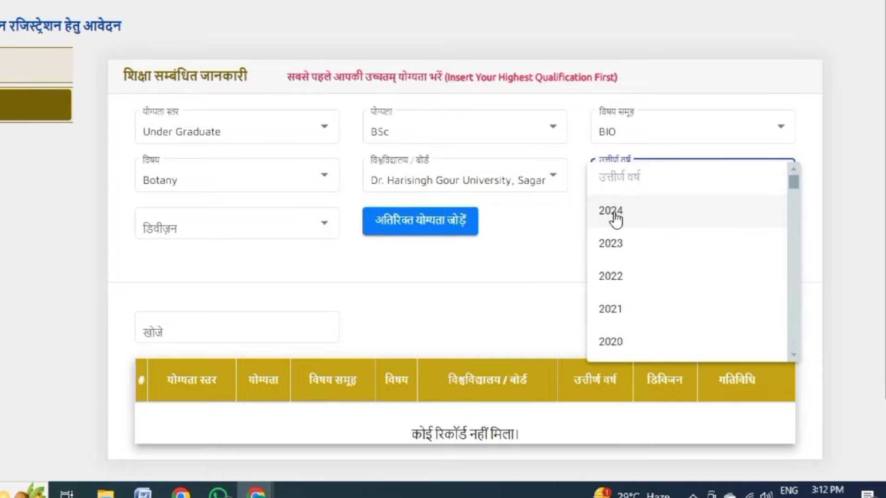
scroll(616, 221, "down", 2)
scroll(617, 226, "up", 2)
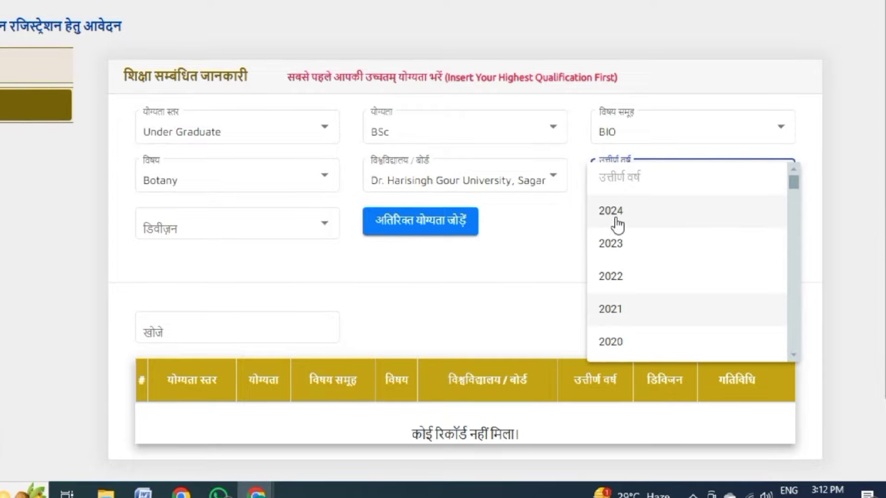
left_click(612, 249)
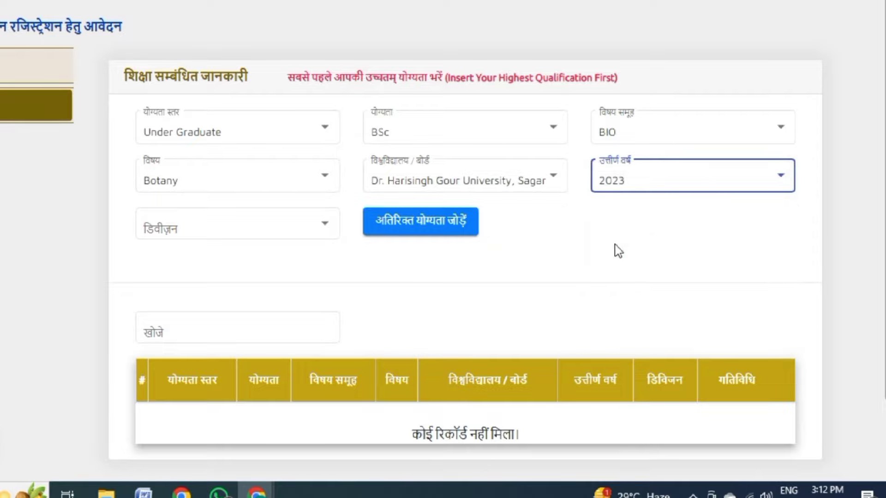
left_click(184, 234)
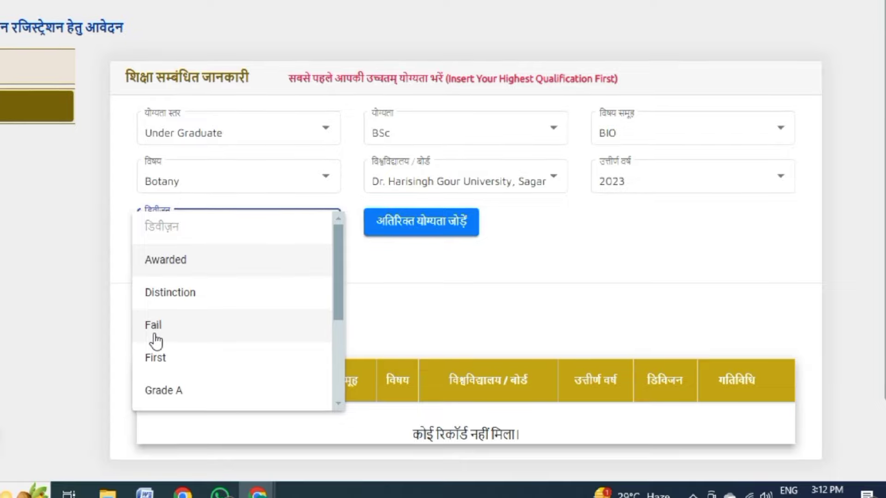
scroll(174, 367, "down", 3)
left_click(174, 360)
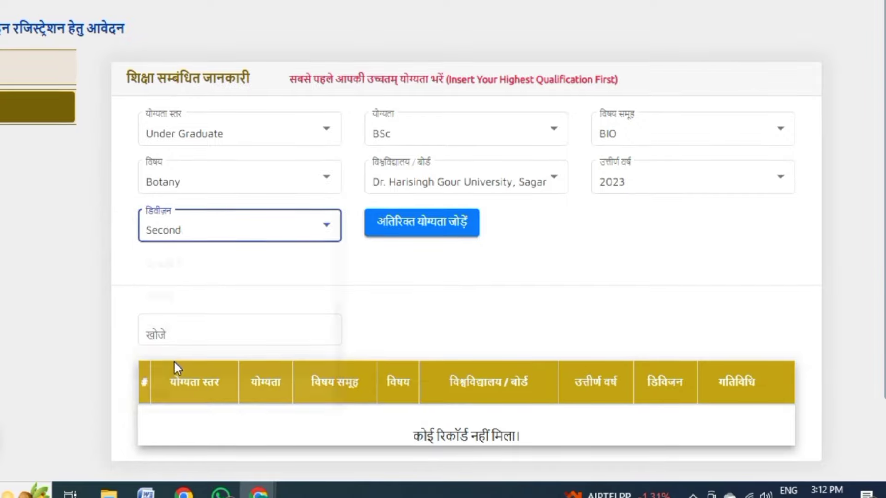
Add the Under Graduate BSc Botany qualification with अतिरिक्त योग्यता जोड़ें and acknowledge it
left_click(399, 237)
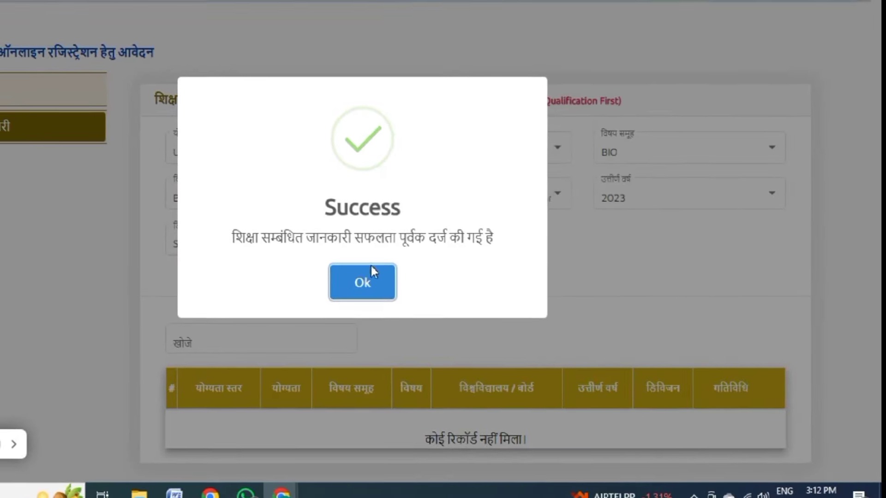
left_click(364, 292)
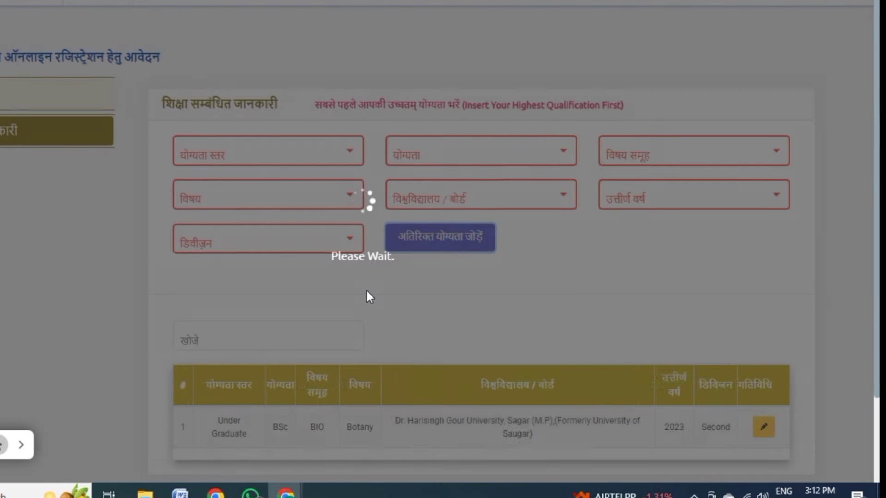
scroll(369, 292, "down", 3)
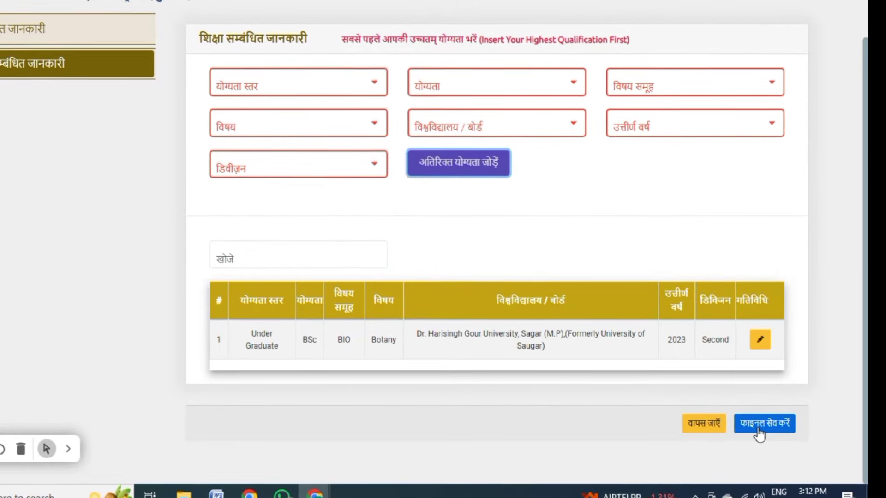
Final-save the registration, confirming हां and acknowledging the registration number message
left_click(758, 429)
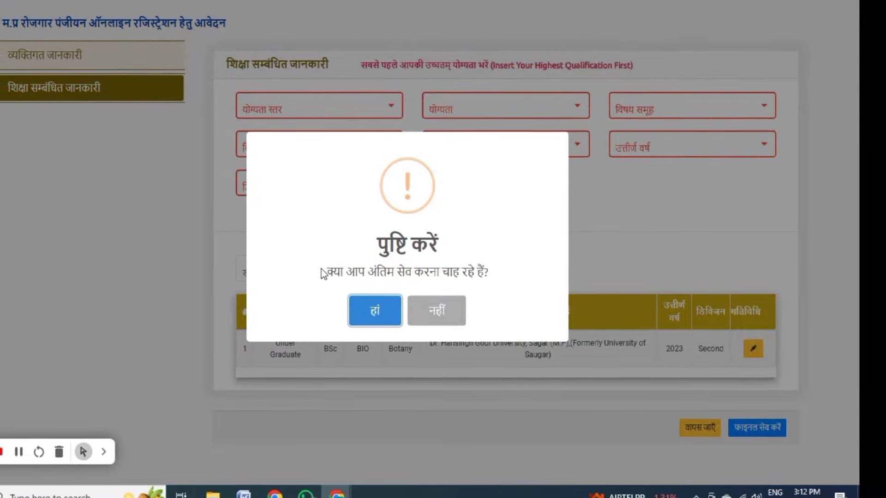
left_click(373, 313)
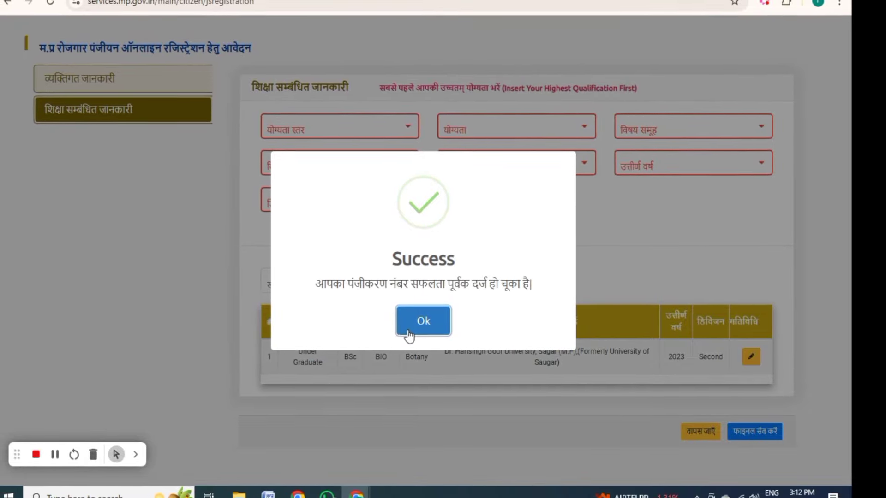
left_click(432, 331)
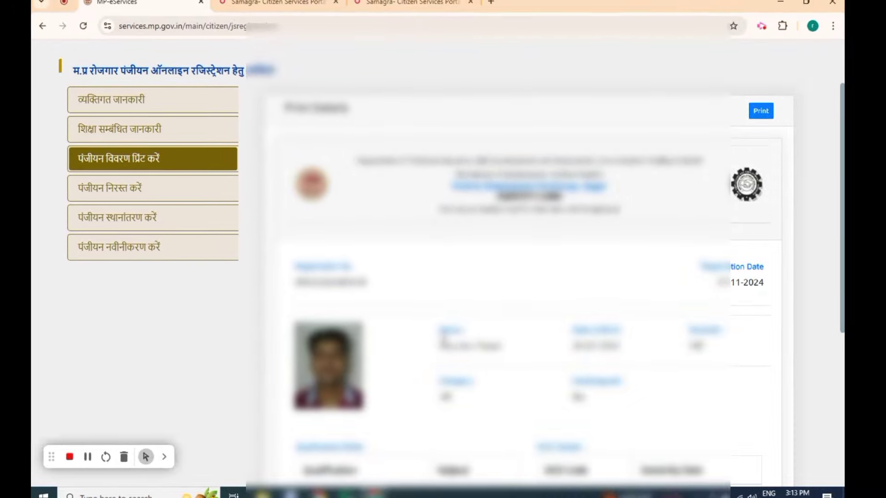
scroll(440, 339, "down", 3)
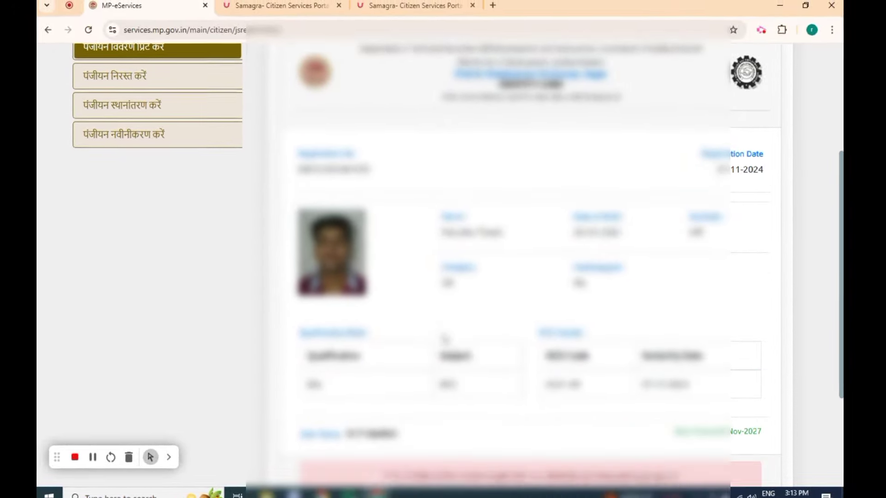
scroll(444, 339, "down", 3)
scroll(445, 342, "up", 5)
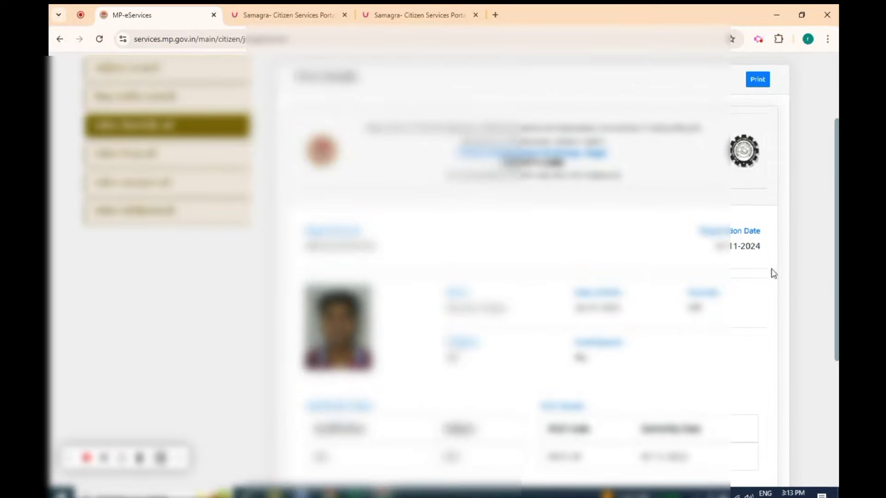
scroll(773, 273, "down", 4)
scroll(720, 280, "up", 6)
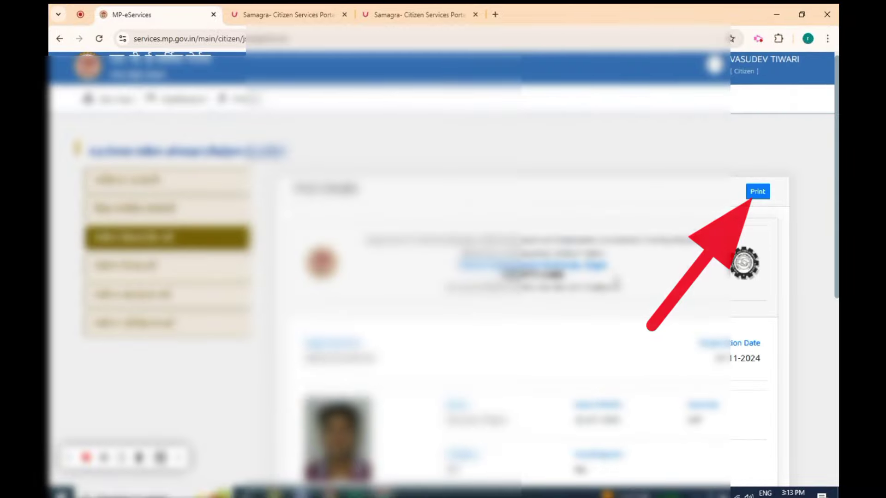
Open the registration slip's print preview and switch printing to Color
left_click(756, 191)
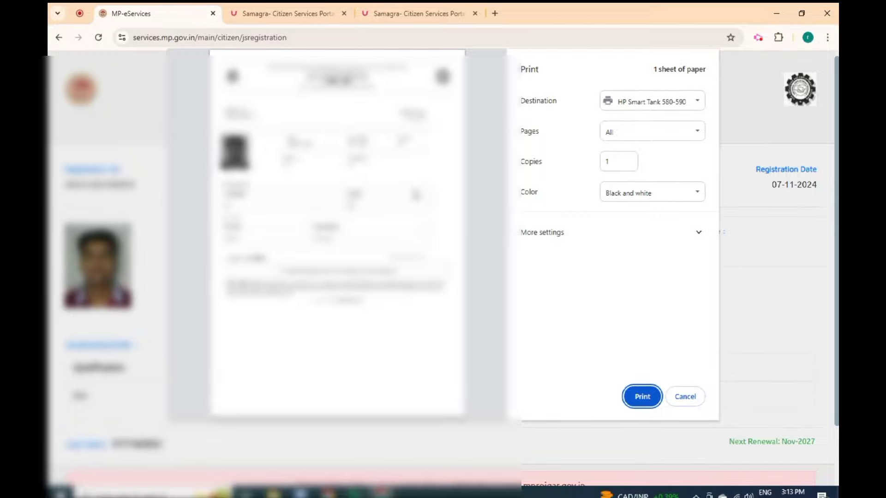
left_click(569, 231)
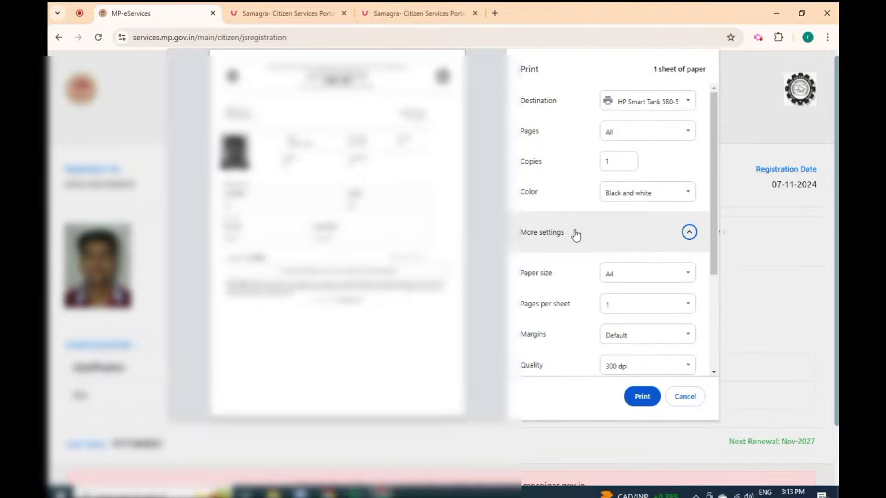
left_click(625, 199)
left_click(616, 221)
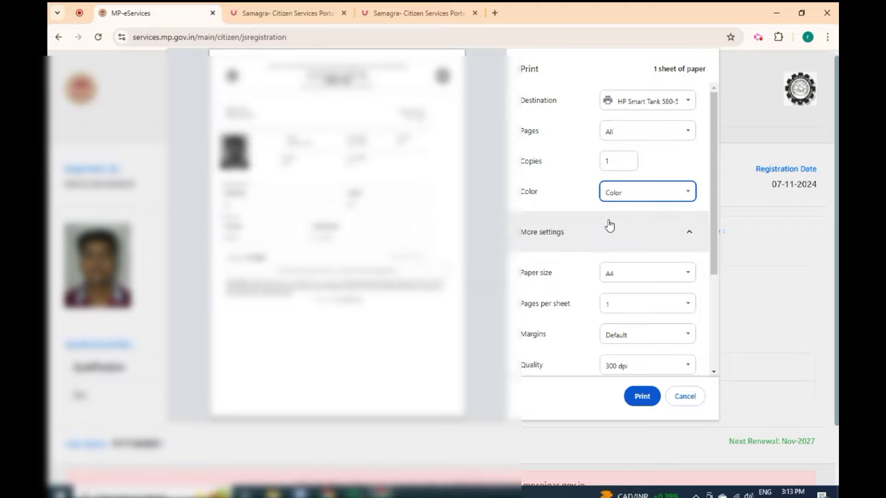